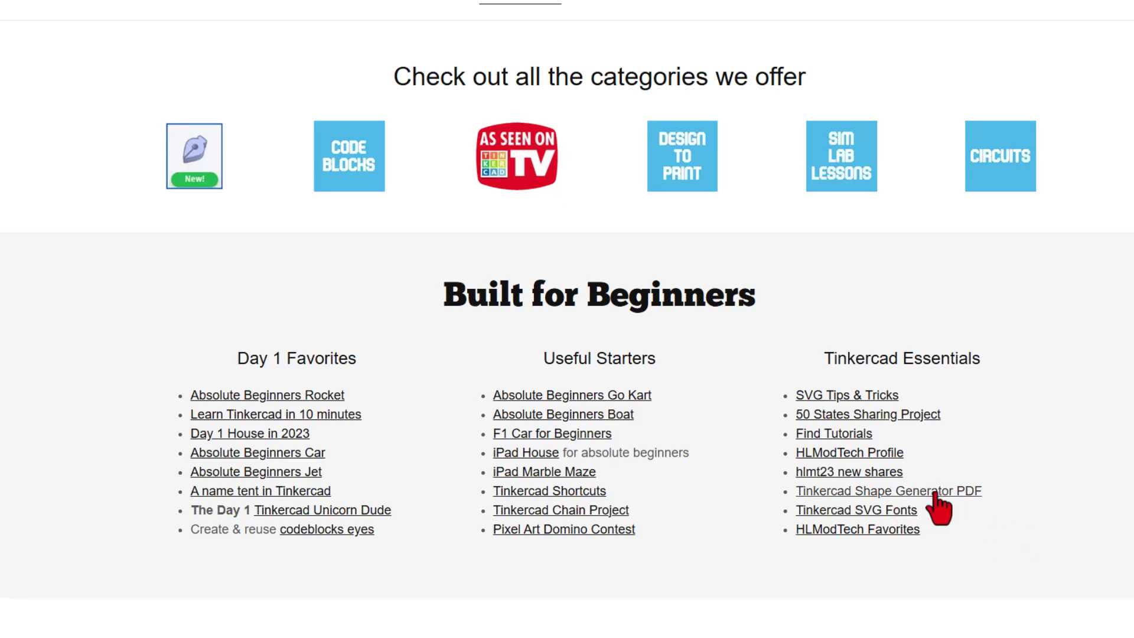
Open the Tinkercad Shape Generator PDF from the Tinkercad Essentials links.
left_click(935, 493)
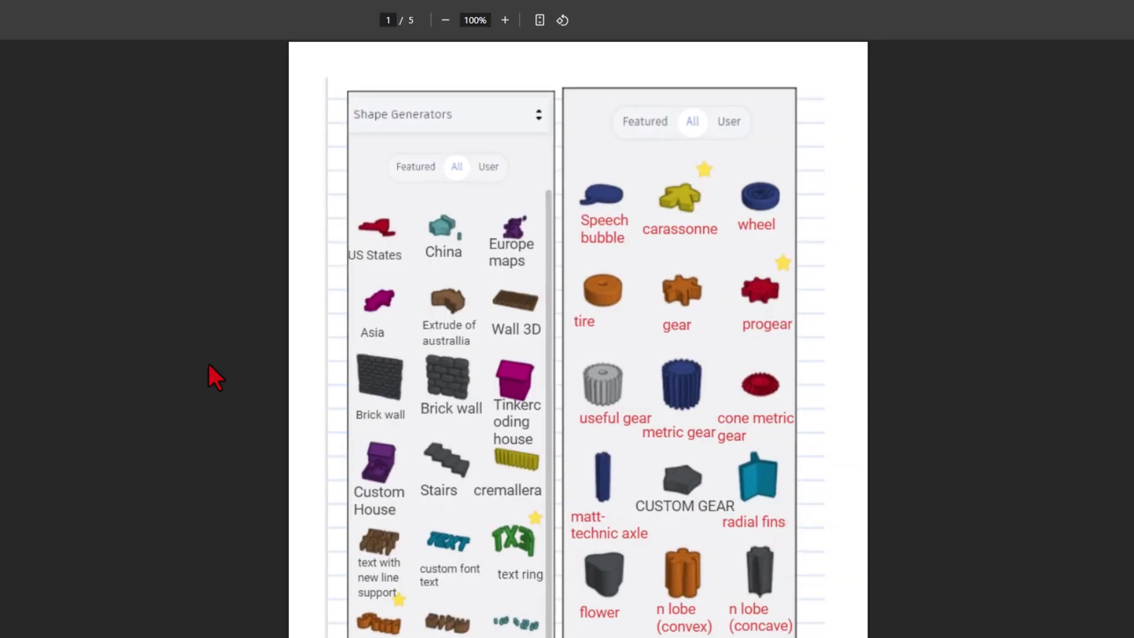
Scroll through the Shape Generators PDF, download a copy, and close it to return to HLModTech.
scroll(404, 285, "down", 15)
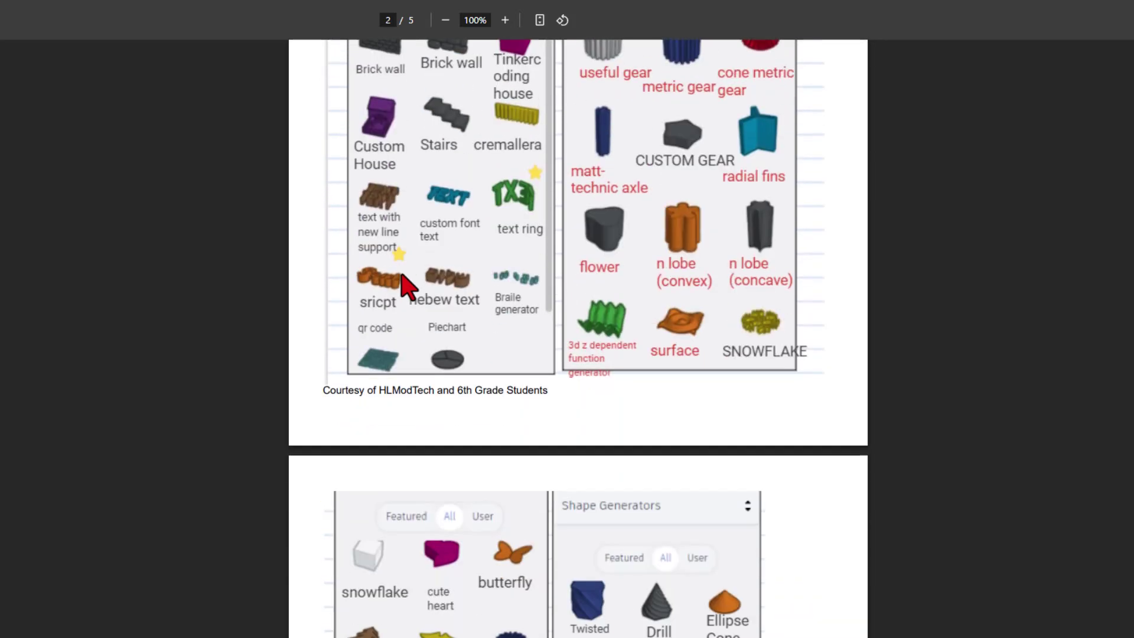
scroll(402, 290, "down", 12)
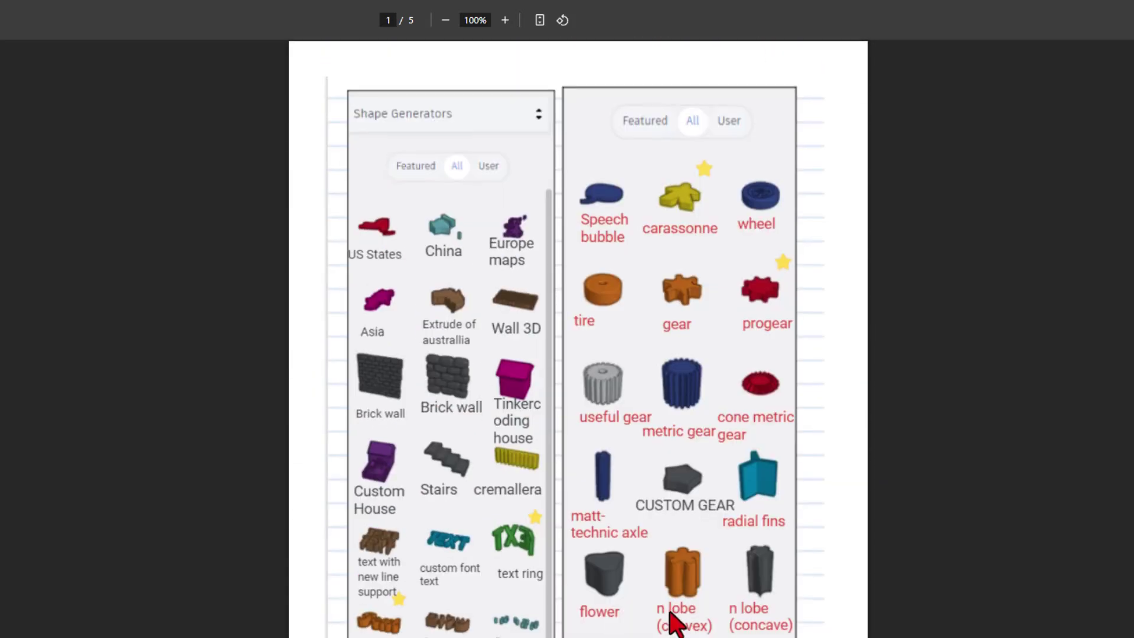
scroll(670, 620, "down", 7)
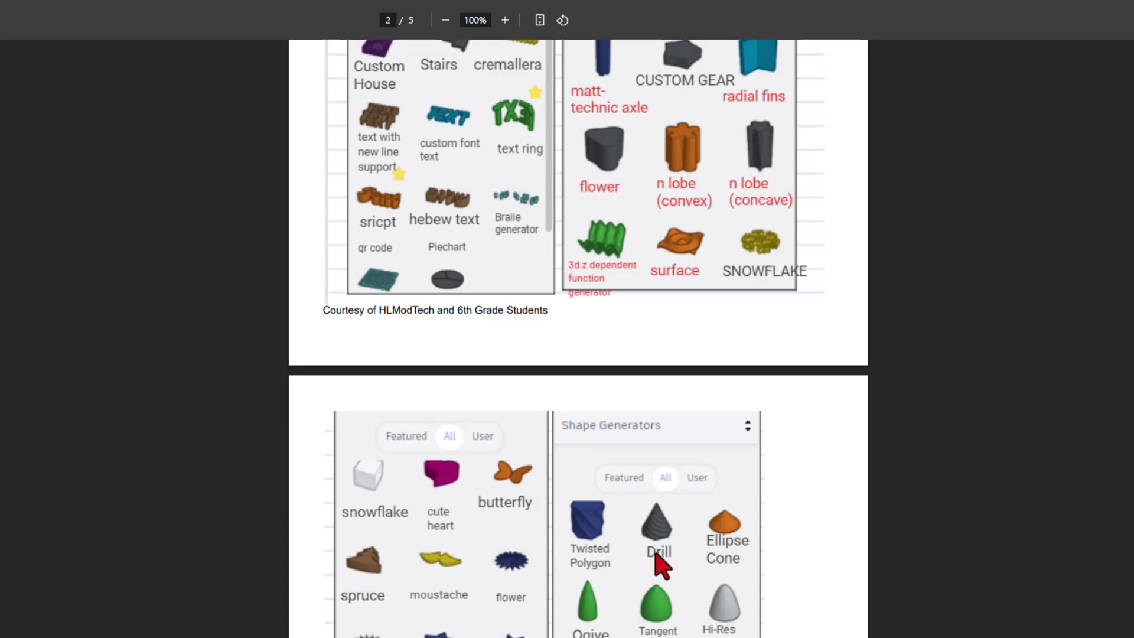
scroll(754, 531, "up", 7)
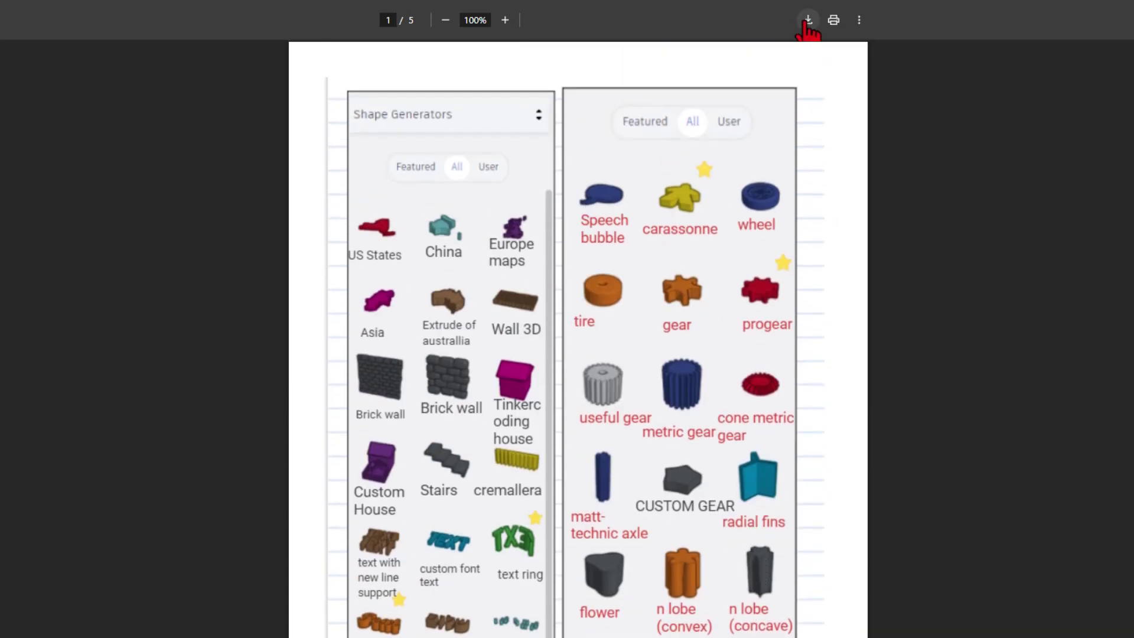
left_click(807, 21)
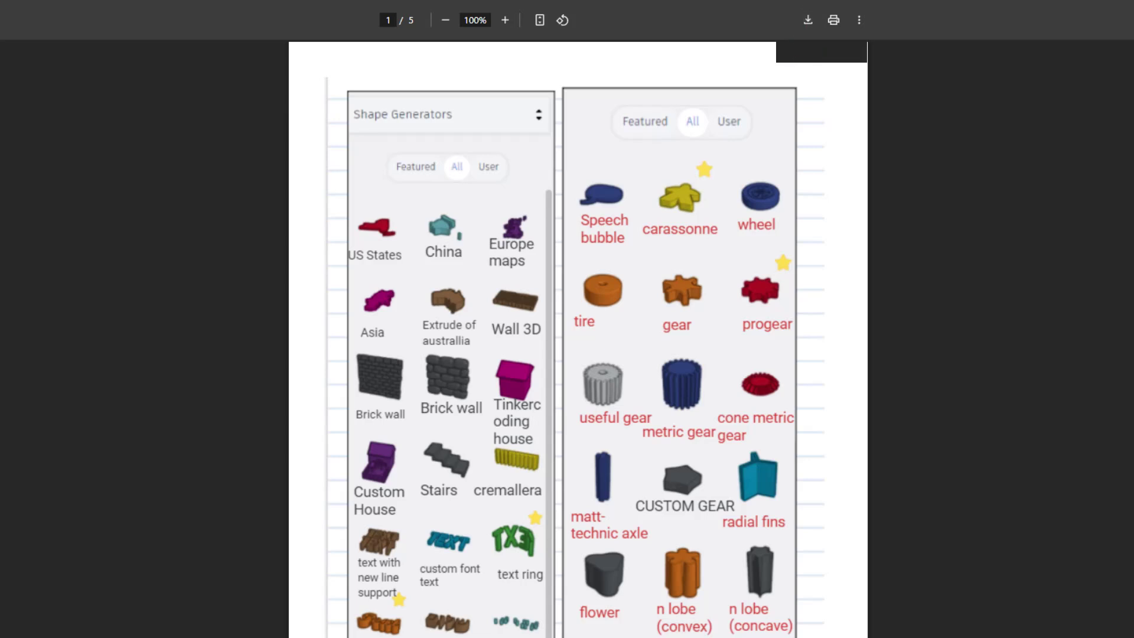
key("ctrl+w")
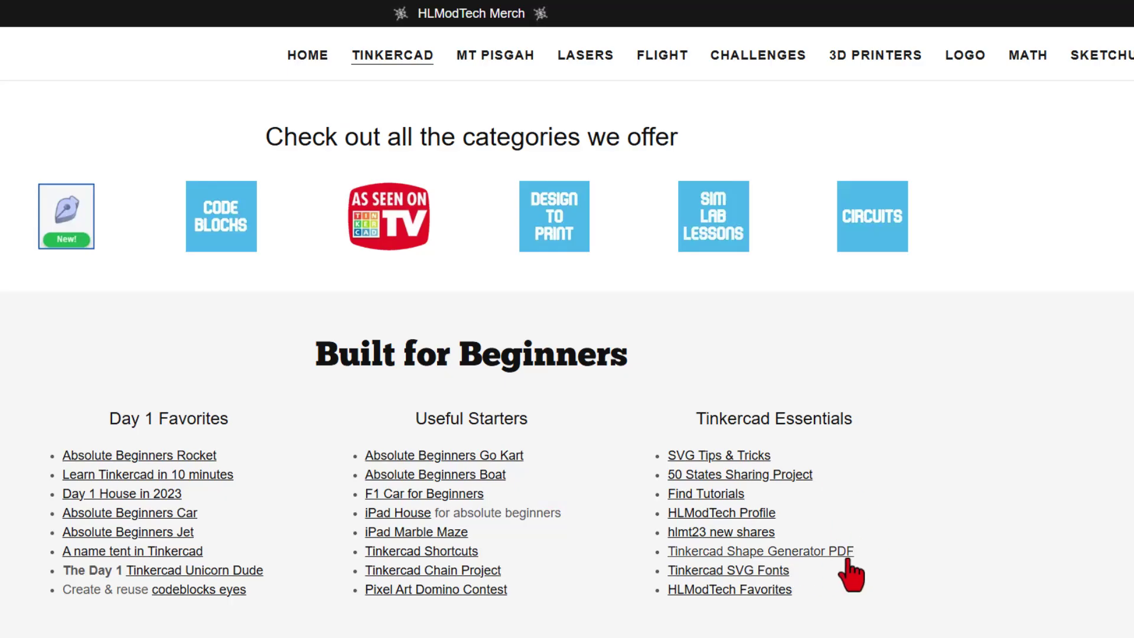
Open the HLModTech Favorites page and scroll through the featured Tinkercad creations.
left_click(717, 597)
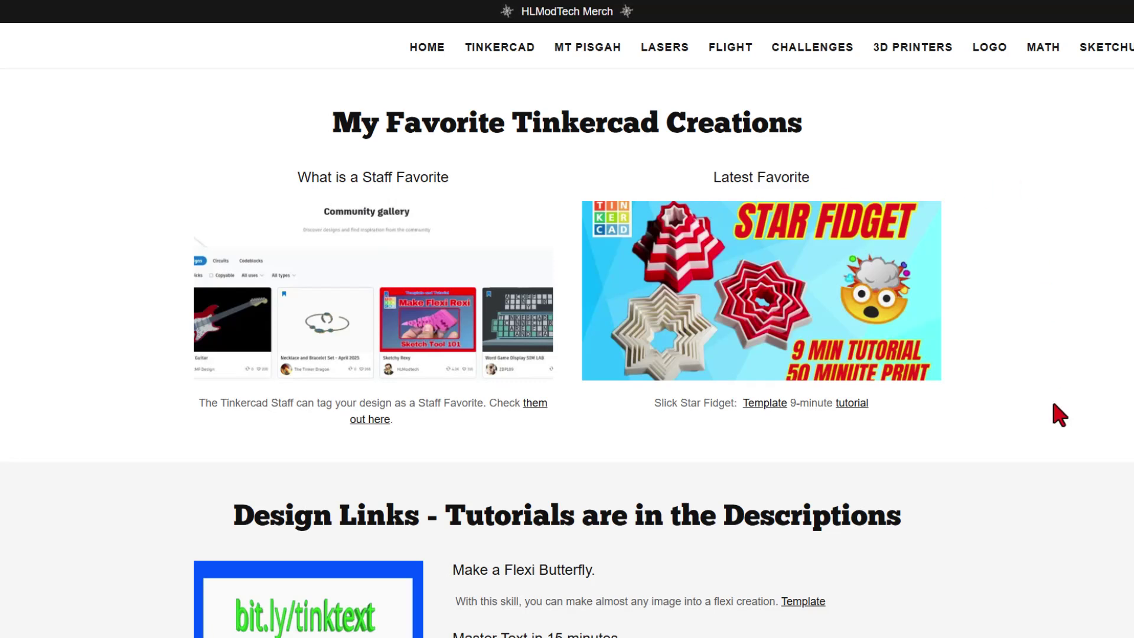
scroll(1042, 444, "down", 2)
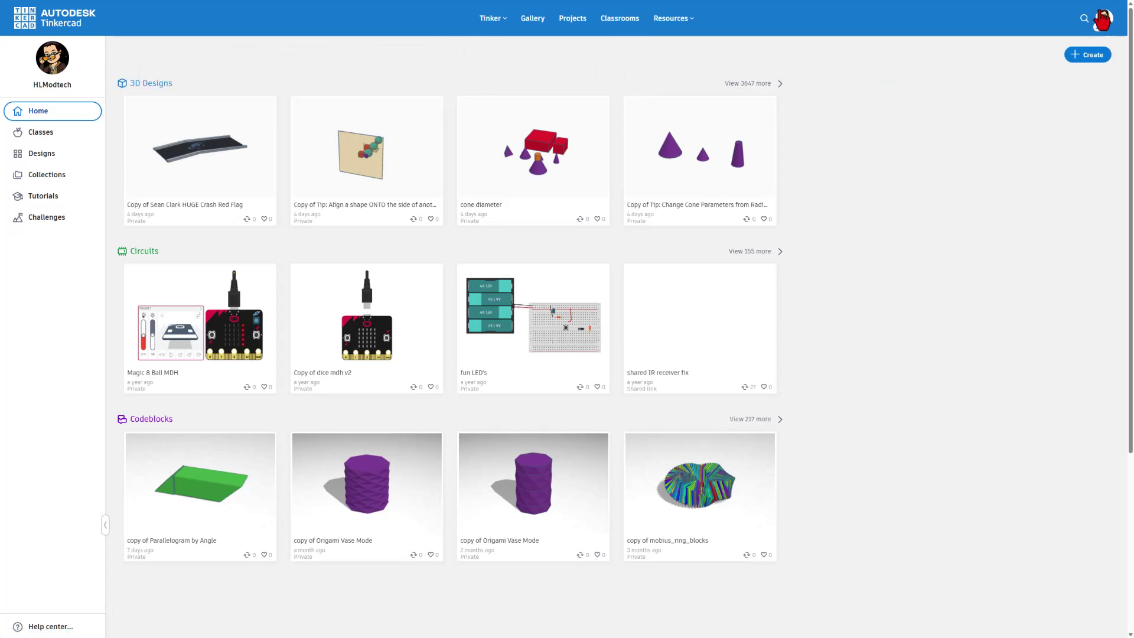
Create a new 3D design from the Create menu and rename it 'ring fun'.
left_click(1090, 56)
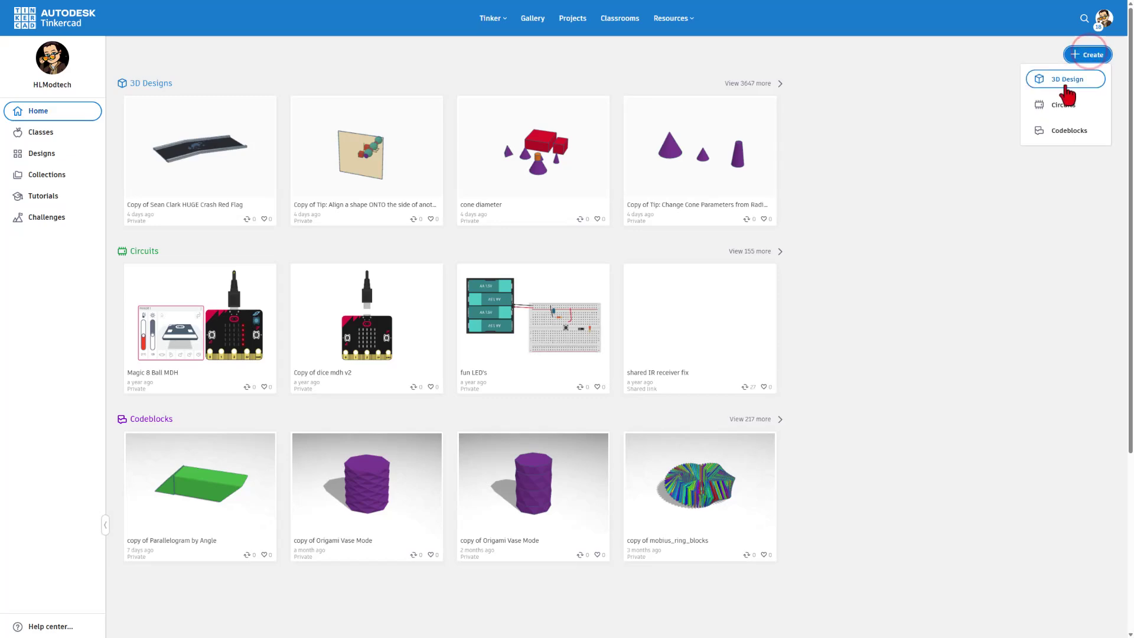
left_click(1069, 82)
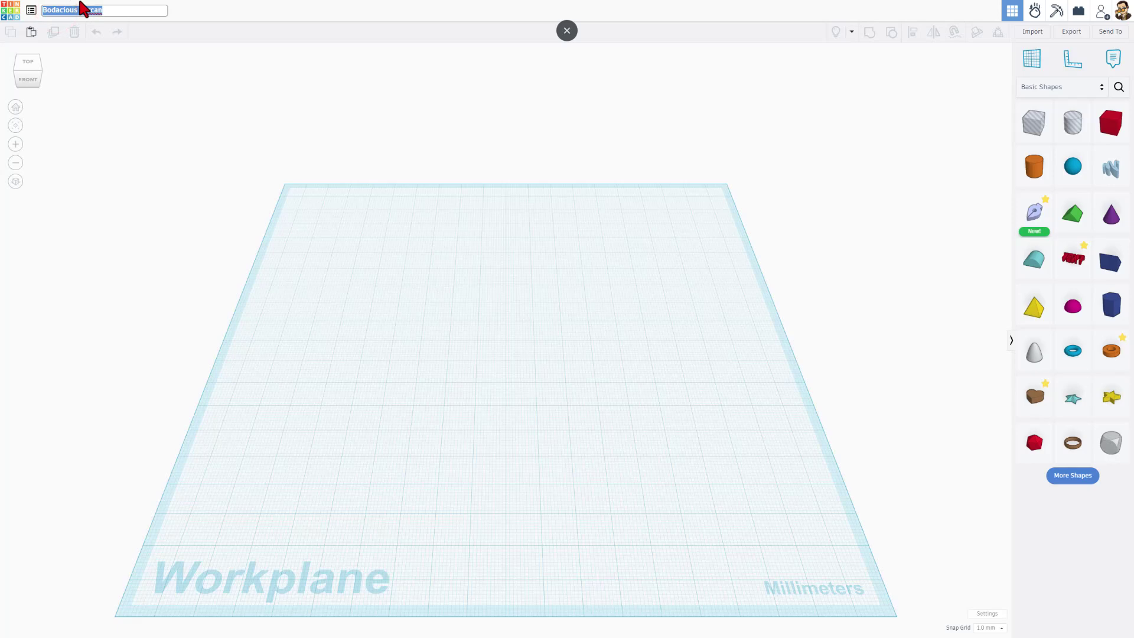
type("ring fun")
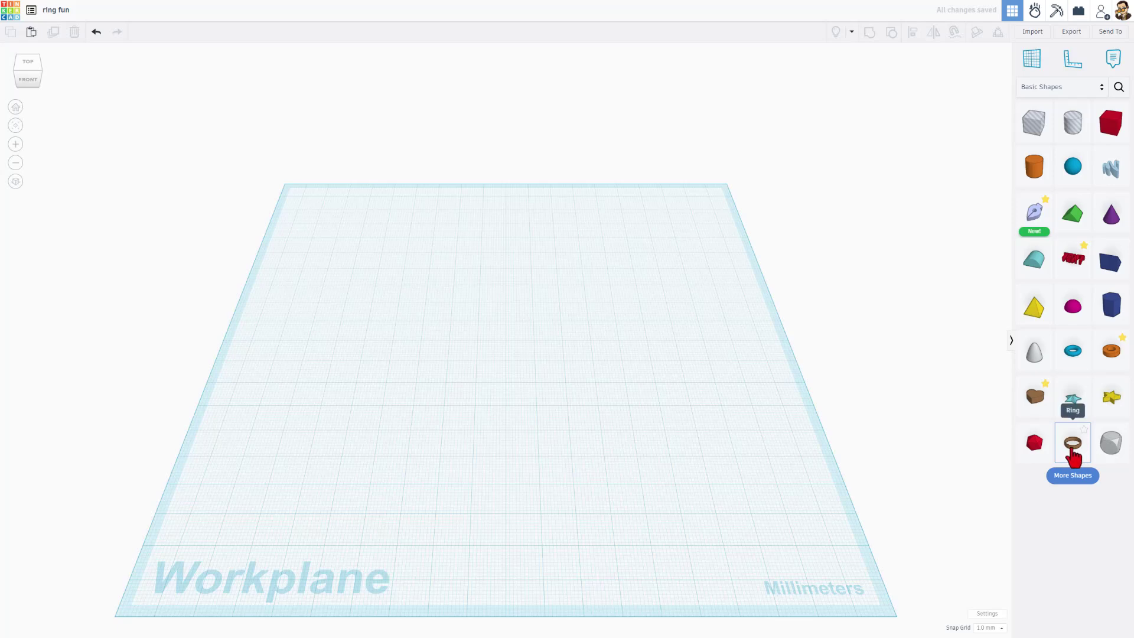
Drop a Ring from Basic Shapes at the workplane centre and view it at an angle.
left_click_drag(1073, 455, 509, 323)
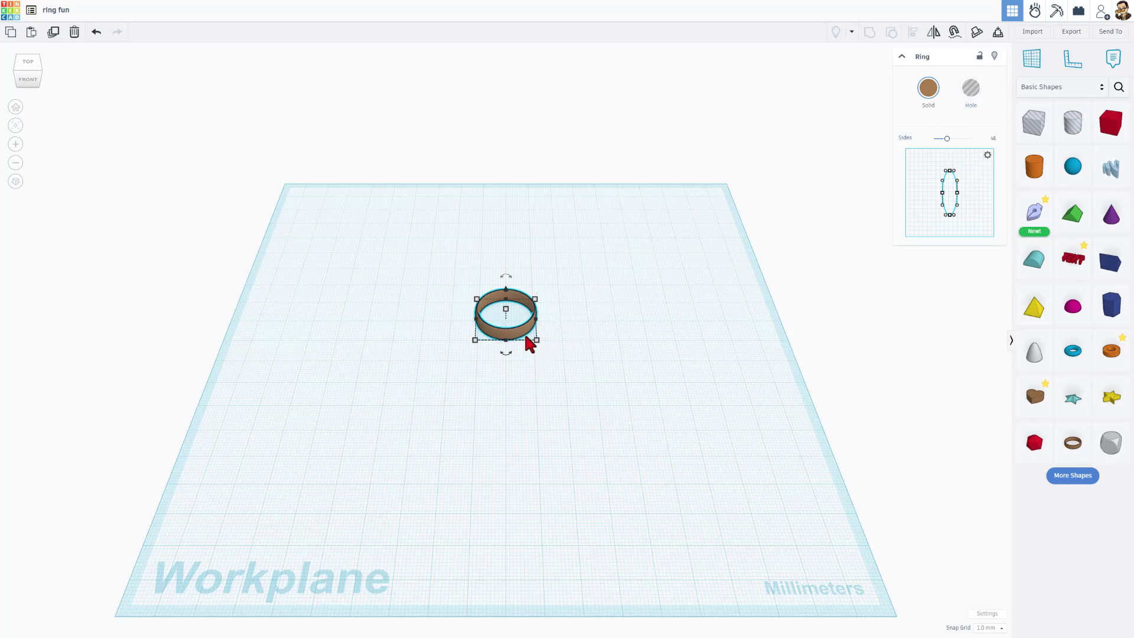
right_click_drag(525, 339, 590, 348)
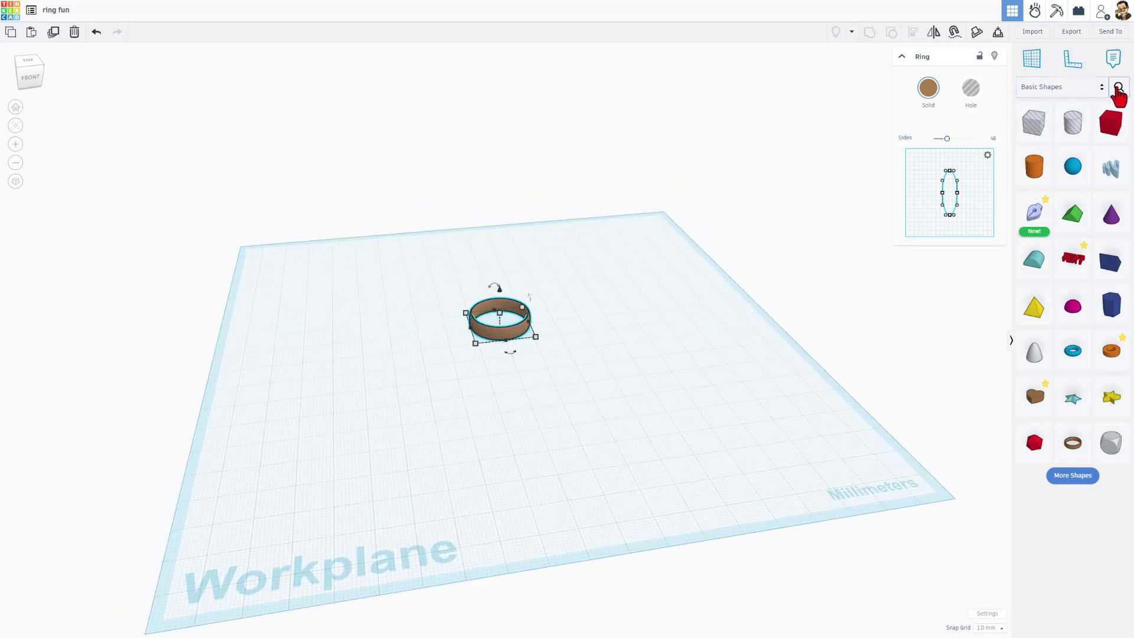
Search the shape library for 'ogiv' and place the green Ogive beside the ring.
left_click(1117, 87)
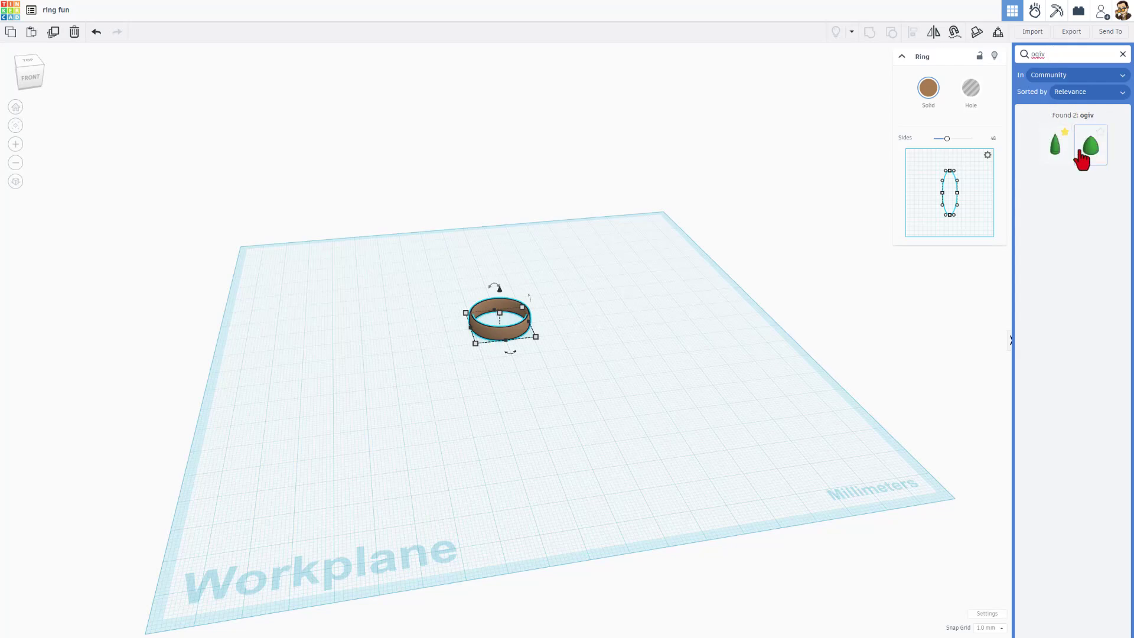
left_click_drag(1065, 162, 583, 288)
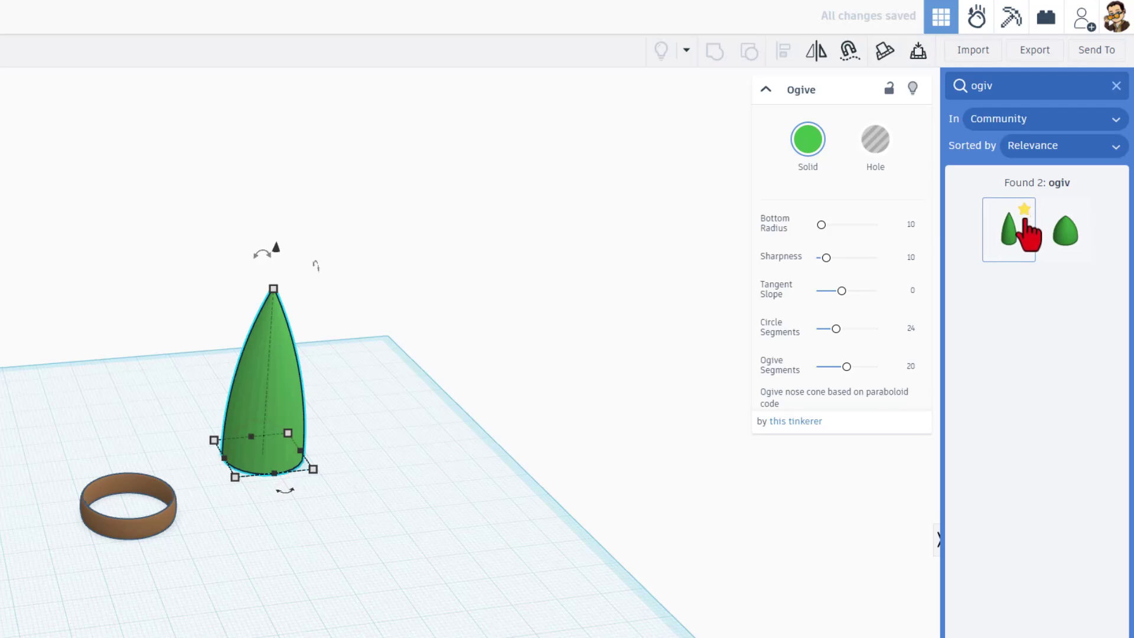
left_click(1116, 86)
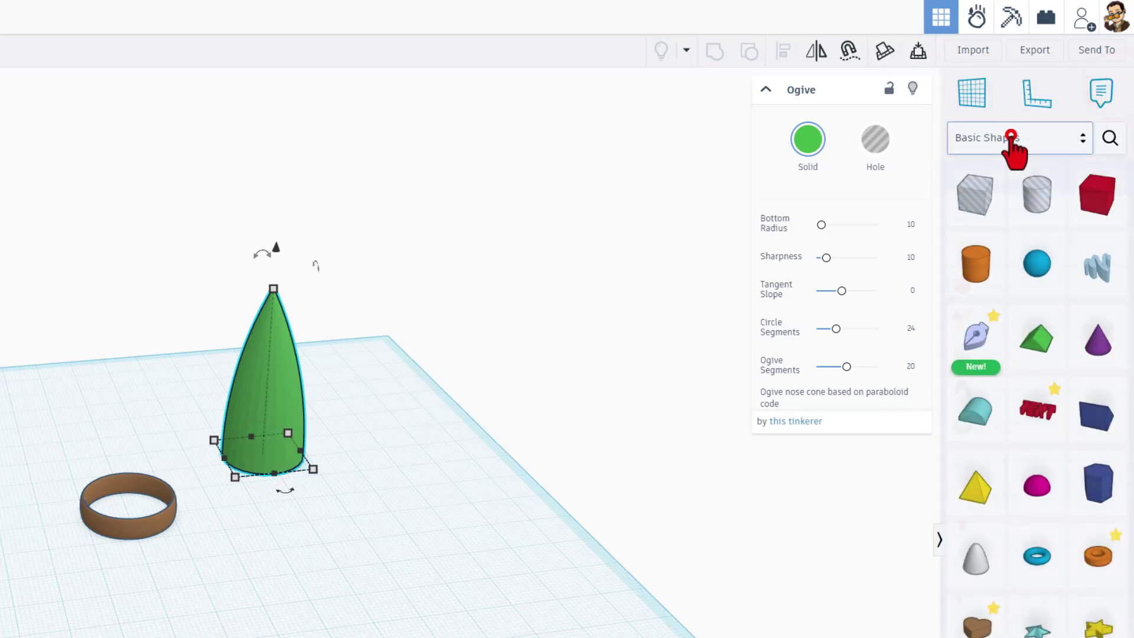
Browse every shape in the Favorites shape collection.
left_click(1010, 136)
left_click(1001, 155)
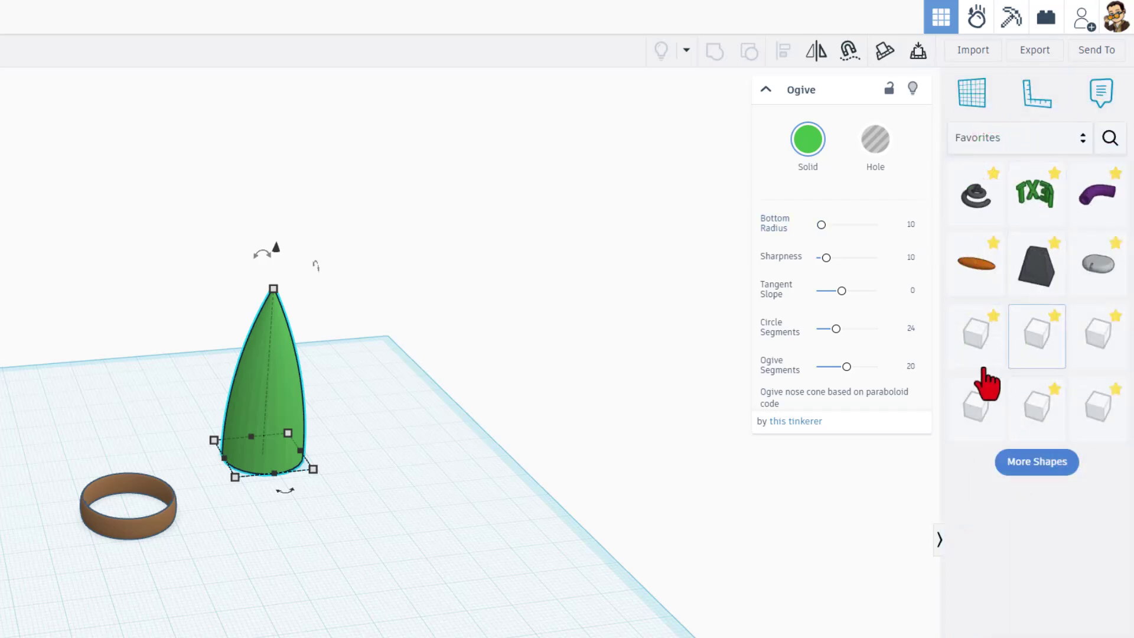
left_click(1044, 456)
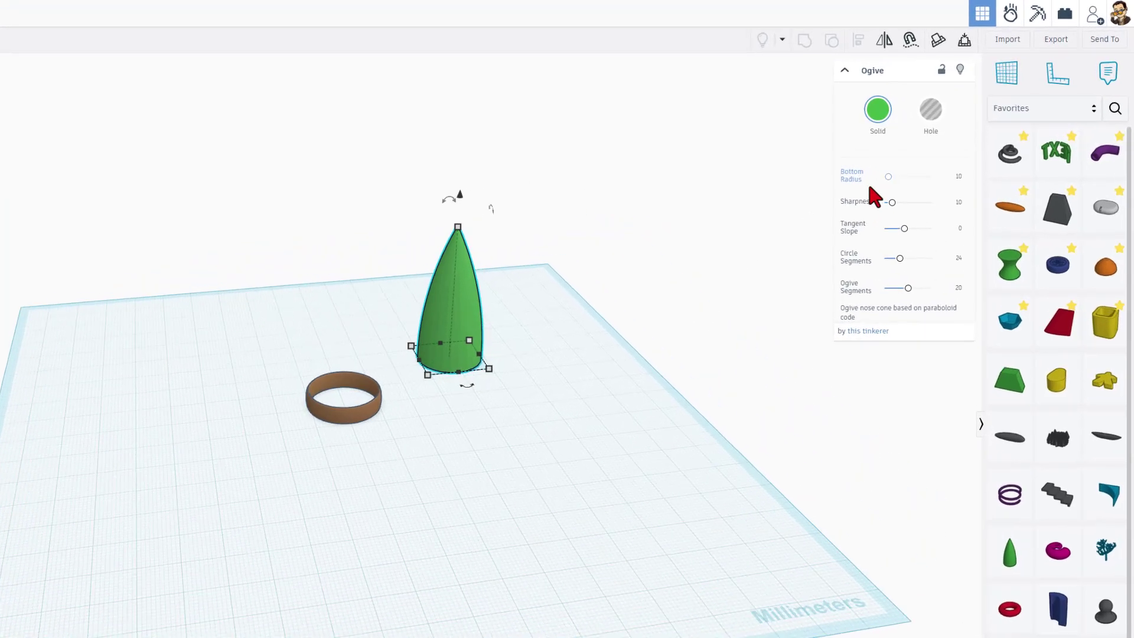
right_click_drag(411, 552, 398, 551)
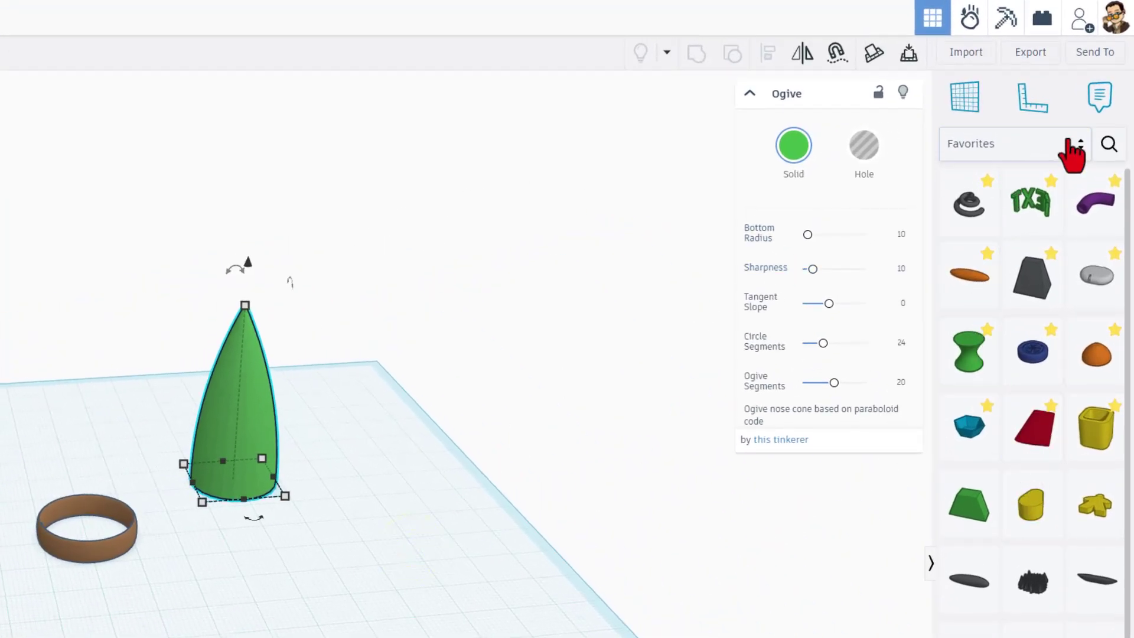
left_click(971, 143)
Add a purple Cone from Basic Shapes beside the ogive and nudge the ring left.
left_click(985, 203)
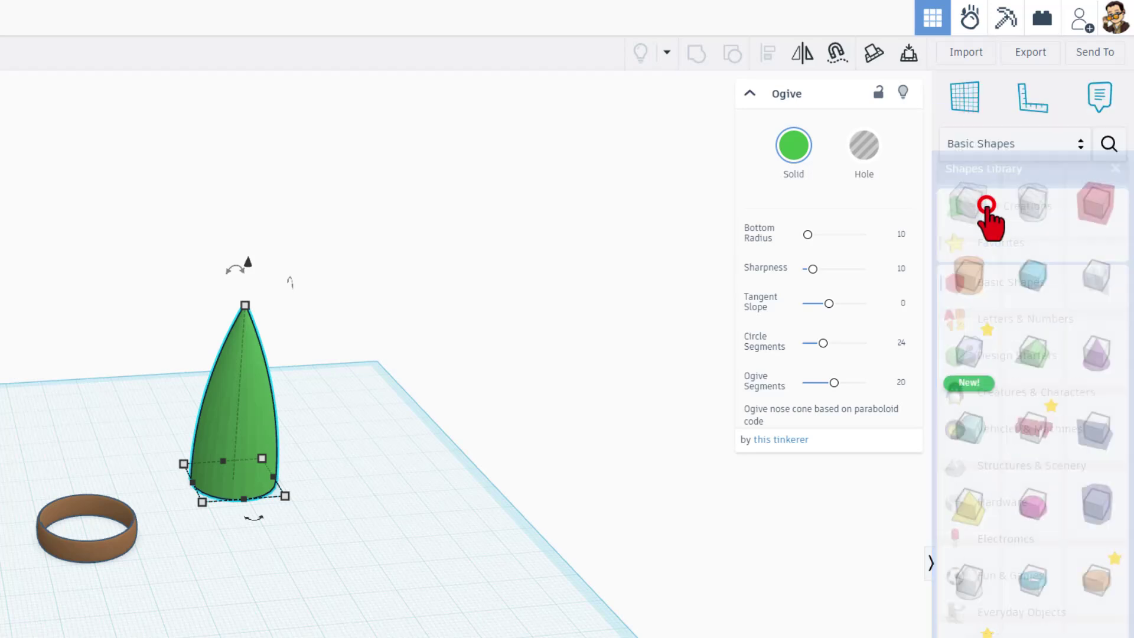
left_click_drag(1095, 355, 408, 472)
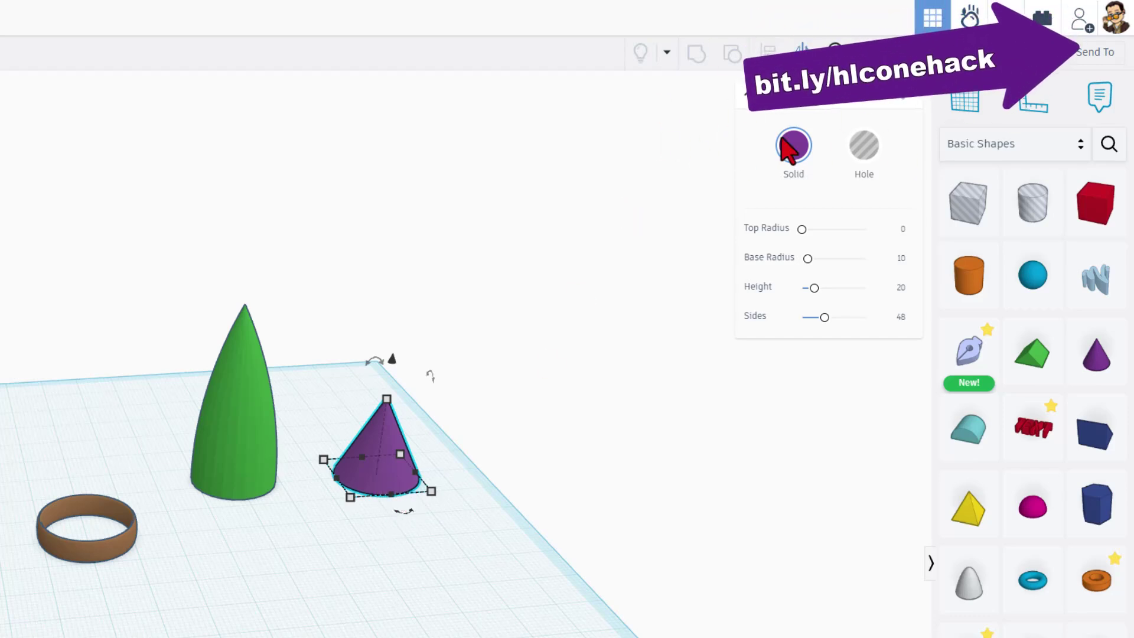
left_click(253, 416)
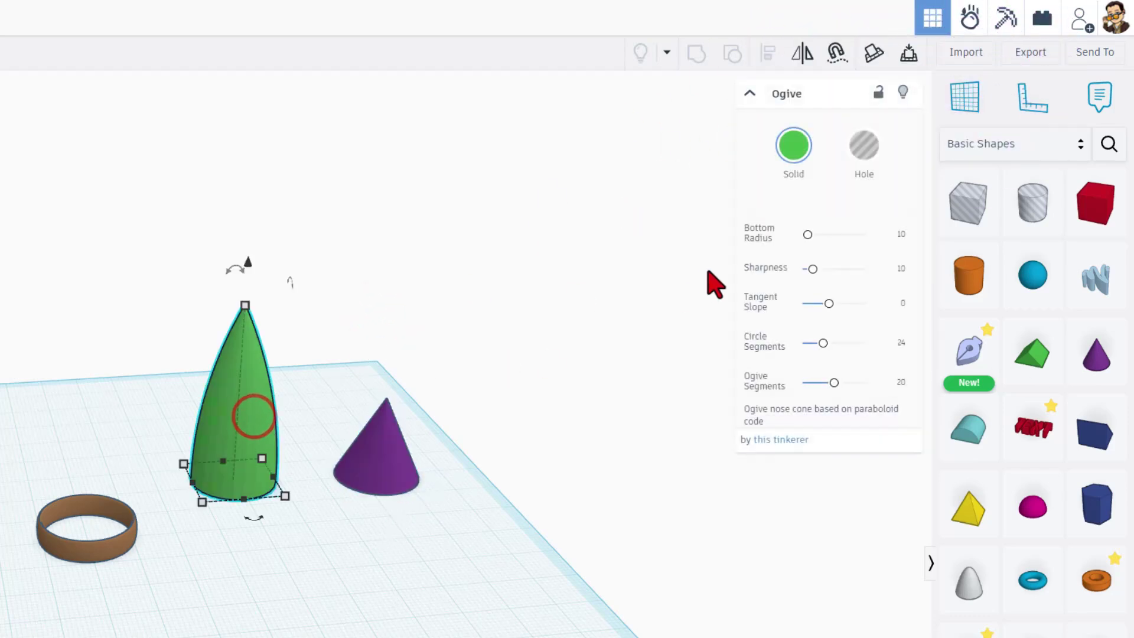
mouse_move(360, 576)
right_mouse_down()
mouse_move(422, 583)
mouse_move(348, 572)
right_mouse_up()
right_click_drag(354, 388, 354, 506)
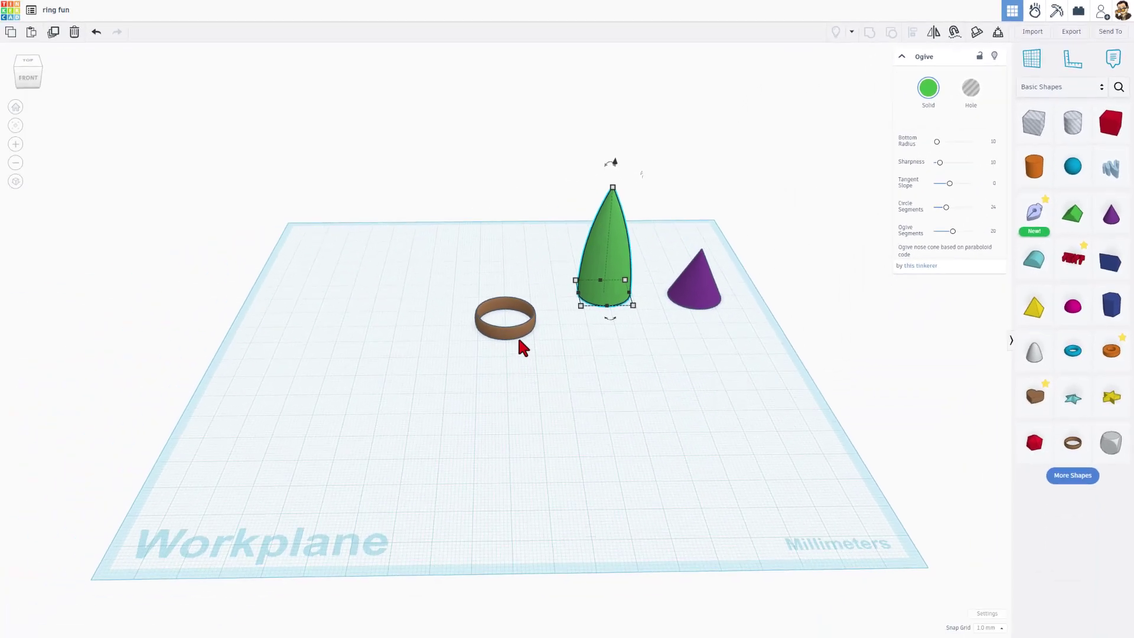
left_click_drag(410, 391, 282, 425)
Thicken the ring's cross-section and stretch it upward into a tall tube.
left_click(447, 390)
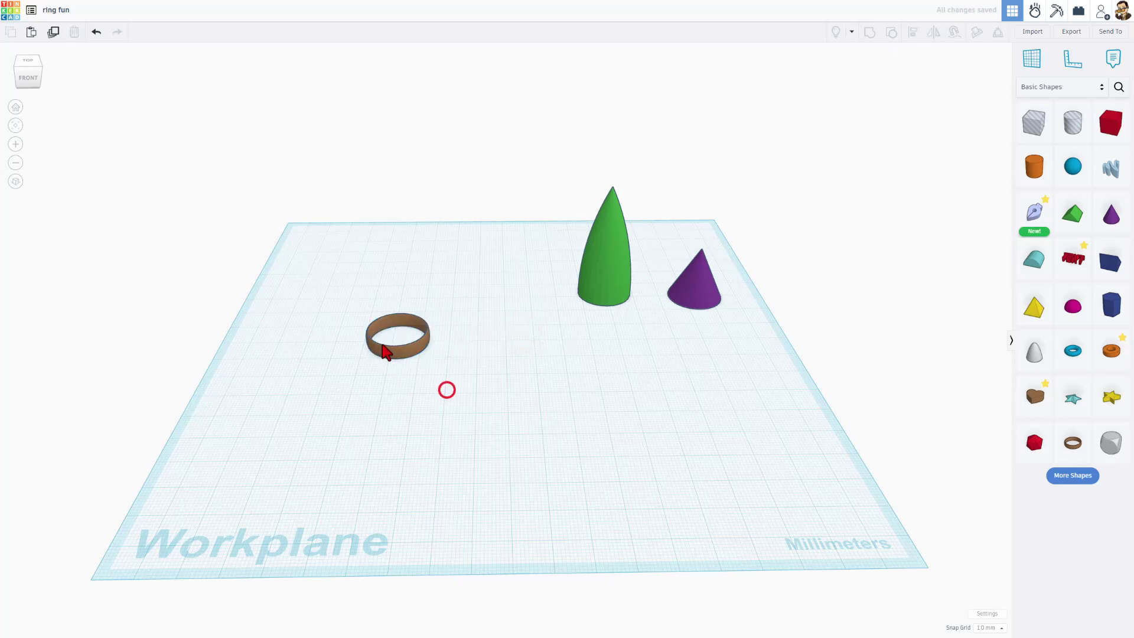
left_click(401, 352)
scroll(413, 357, "up", 2)
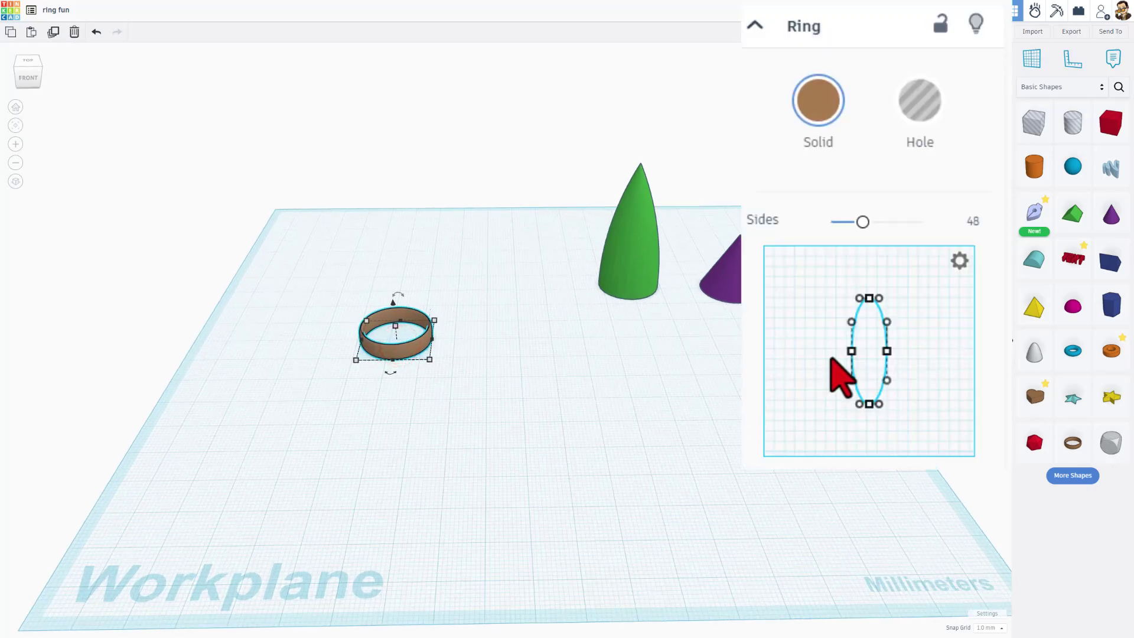
left_click_drag(851, 351, 743, 351)
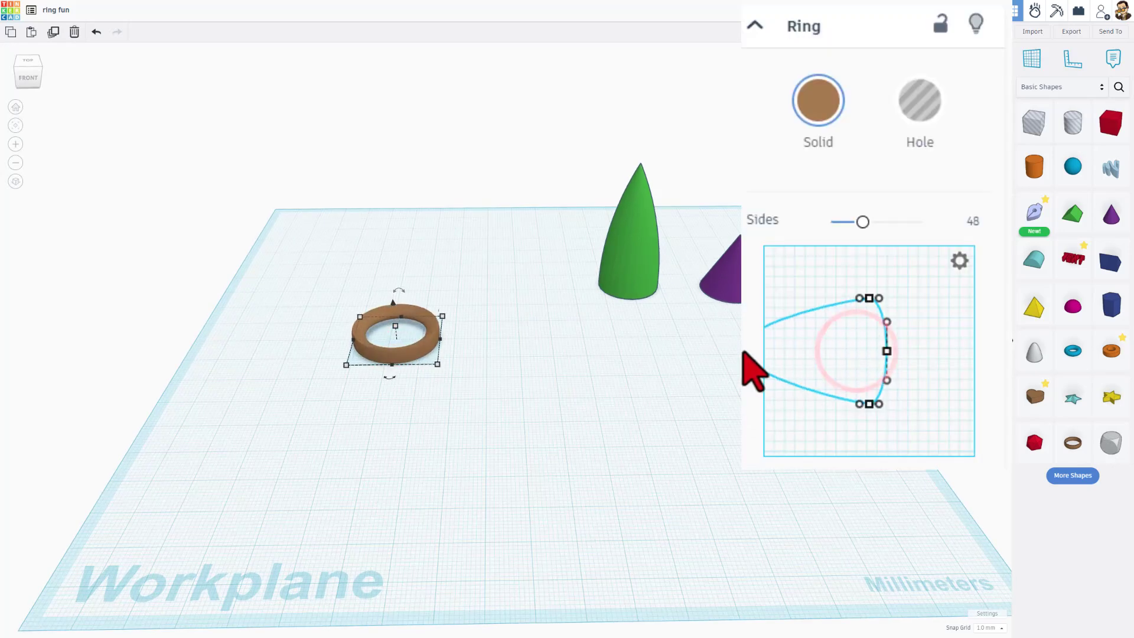
scroll(424, 354, "up", 3)
right_click_drag(424, 354, 381, 339)
left_click_drag(380, 339, 379, 248)
mouse_move(432, 230)
right_mouse_down()
mouse_move(443, 336)
mouse_move(405, 202)
mouse_move(418, 228)
mouse_move(419, 213)
right_mouse_up()
Curve the ring's profile into a bulging vase with a flared rim and make it taller.
left_click_drag(884, 351, 810, 348)
right_click_drag(530, 238, 517, 256)
scroll(517, 256, "down", 2)
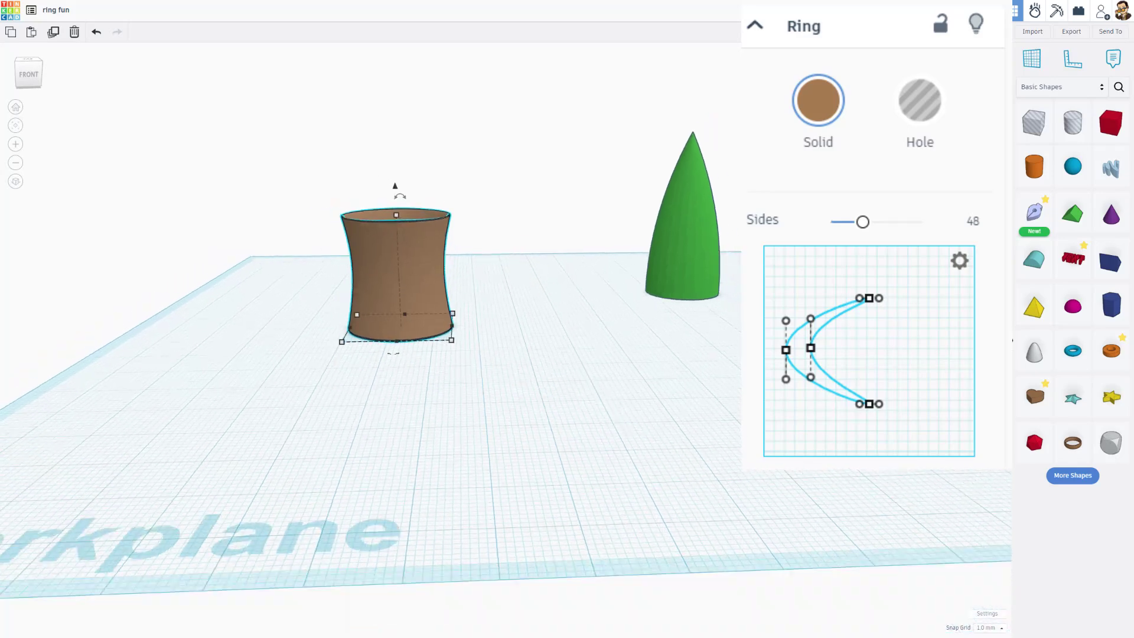
left_click_drag(859, 403, 767, 441)
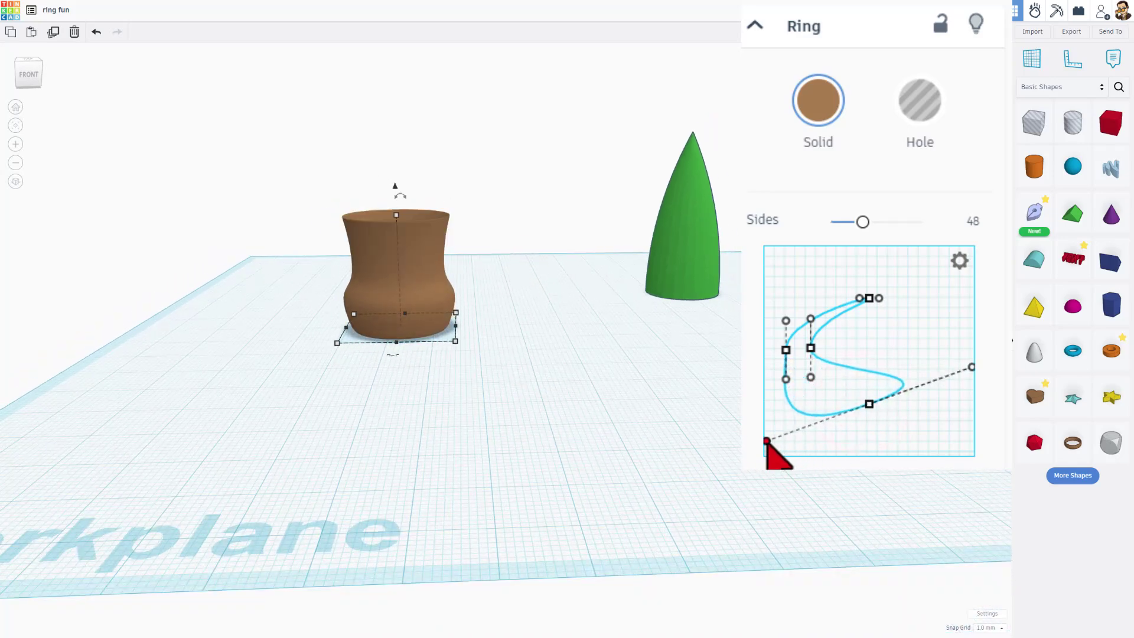
left_click_drag(395, 222, 391, 196)
right_click_drag(601, 197, 405, 321)
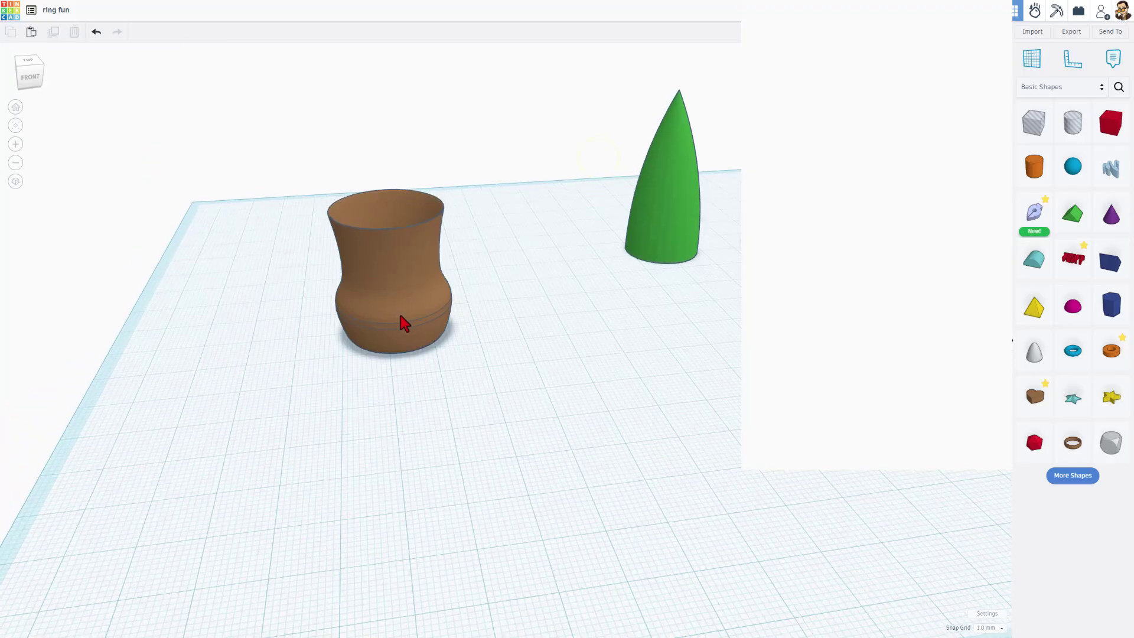
left_click(402, 275)
Add a new Ring, stretch it tall, bulge its profile into a thin-walled barrel, and colour it magenta.
left_click_drag(1077, 449, 594, 252)
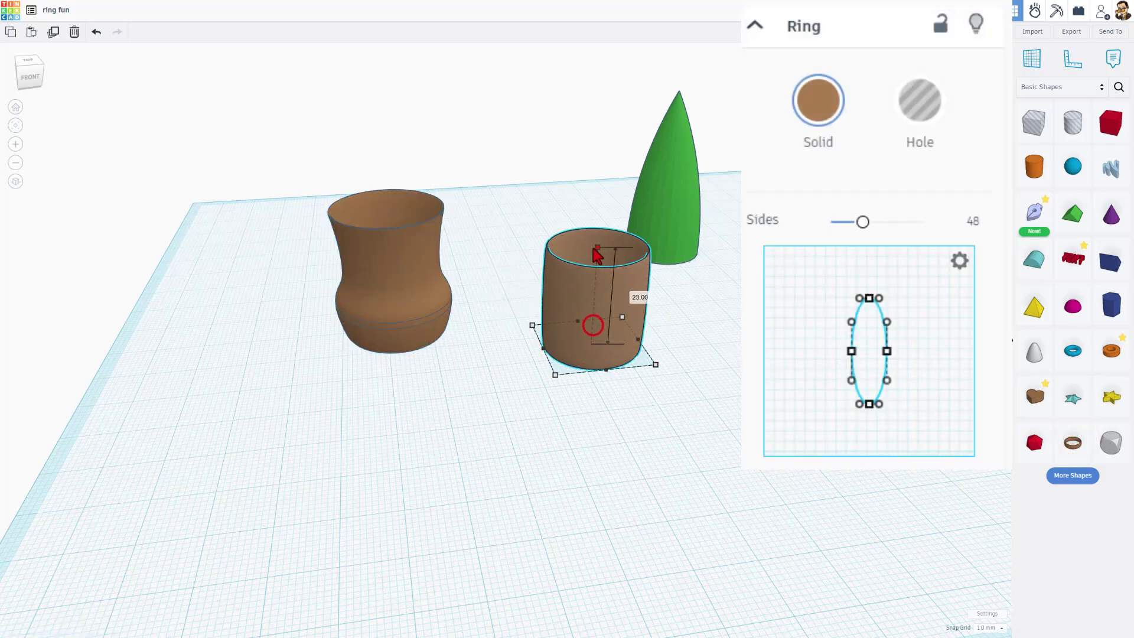
right_click_drag(638, 324, 657, 338)
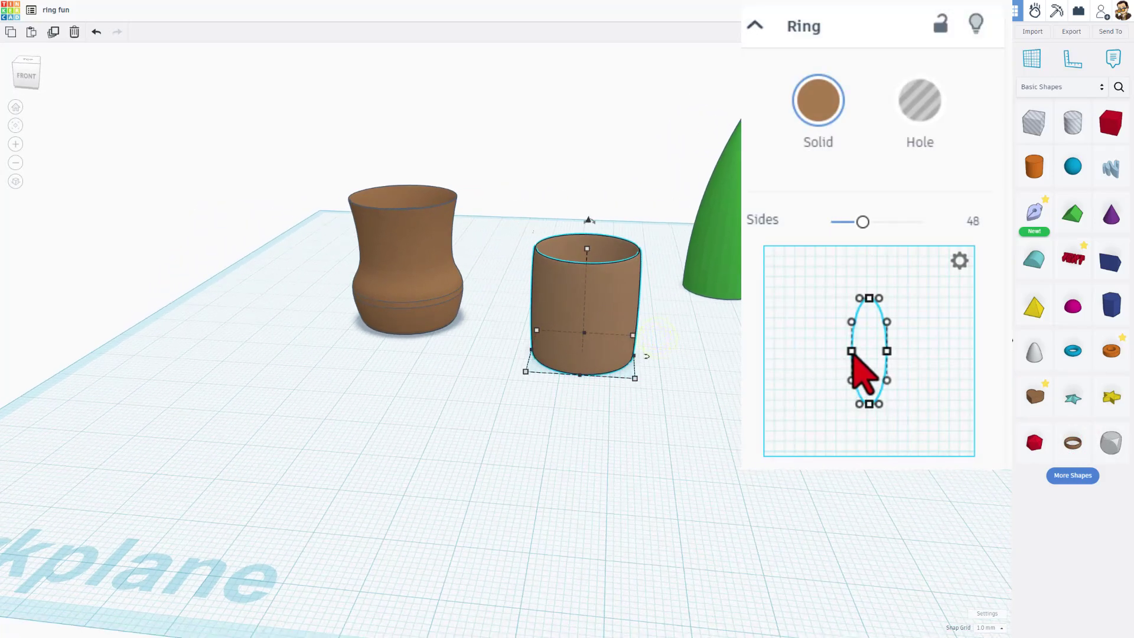
left_click_drag(887, 351, 956, 349)
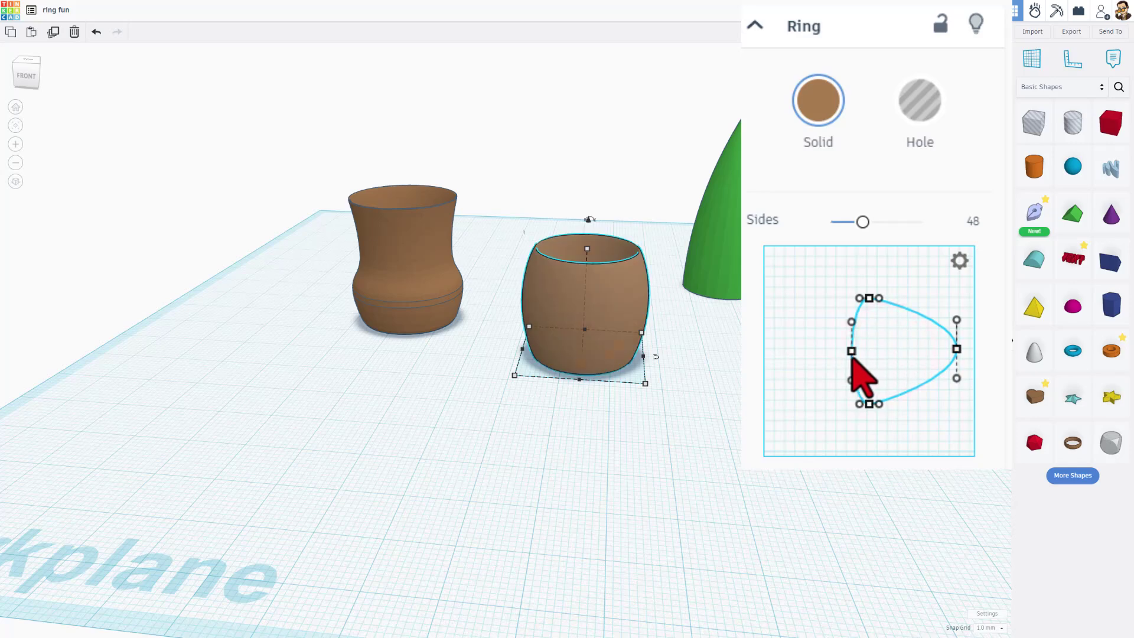
left_click_drag(852, 356, 922, 374)
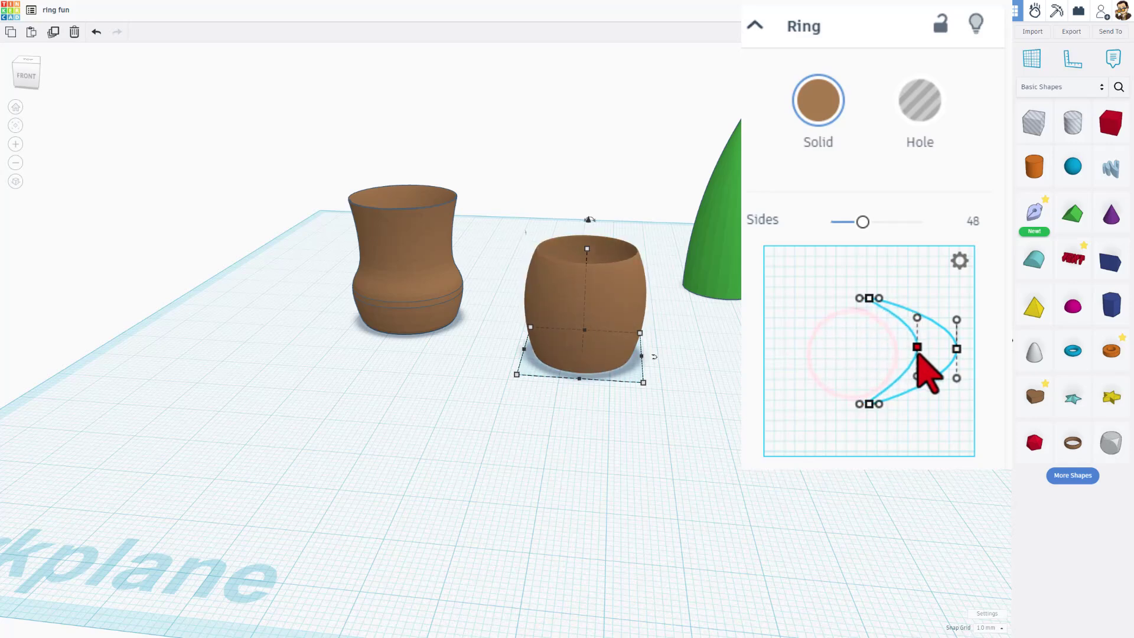
left_click(675, 328)
right_click_drag(675, 329, 635, 327)
left_click(635, 326)
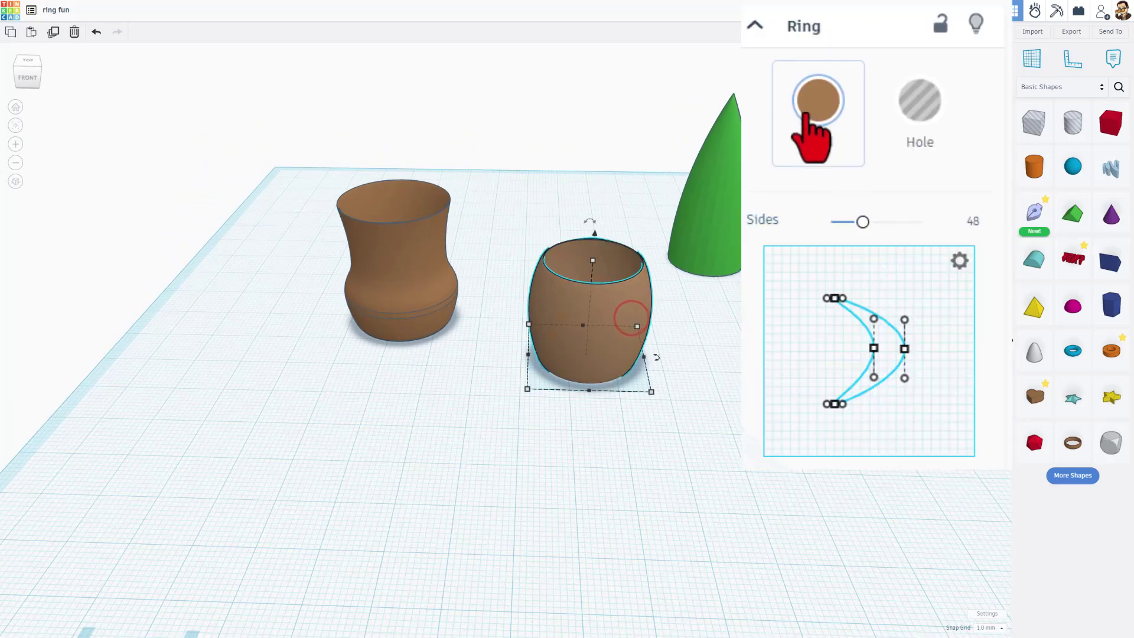
left_click(927, 87)
left_click(924, 324)
left_click(677, 369)
right_click_drag(677, 369, 984, 369)
Add a third Ring and stretch it up to 30 tall.
left_click_drag(1070, 452, 470, 430)
right_click_drag(471, 430, 473, 458)
left_click_drag(479, 362, 476, 223)
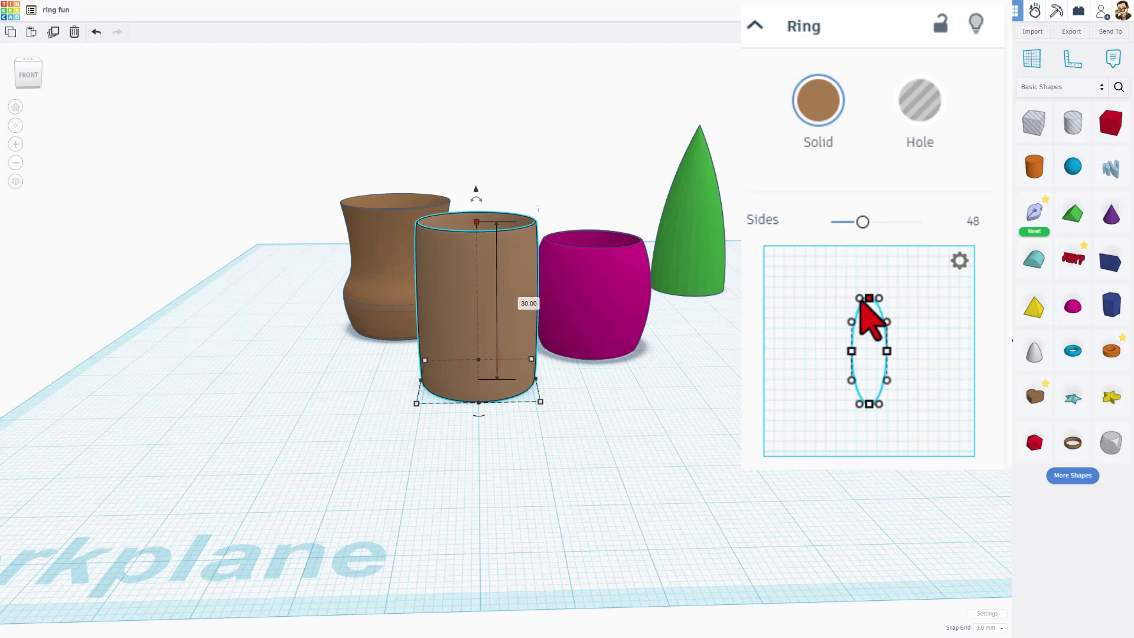
Drag the third ring's profile points and Bezier handles into a wide body over a narrow stepped base.
left_click_drag(857, 298, 864, 343)
mouse_move(595, 393)
right_mouse_down()
mouse_move(603, 480)
mouse_move(596, 407)
right_mouse_up()
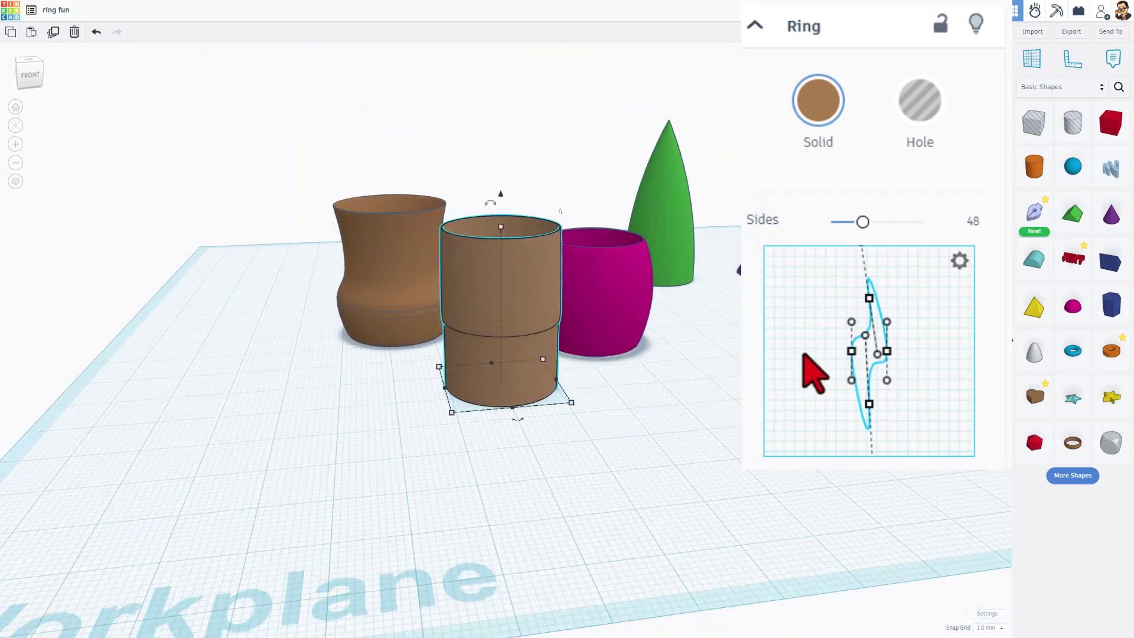
mouse_move(844, 354)
left_mouse_down()
mouse_move(774, 361)
mouse_move(777, 392)
mouse_move(815, 405)
mouse_move(830, 322)
mouse_move(838, 362)
left_mouse_up()
left_click_drag(829, 258, 805, 249)
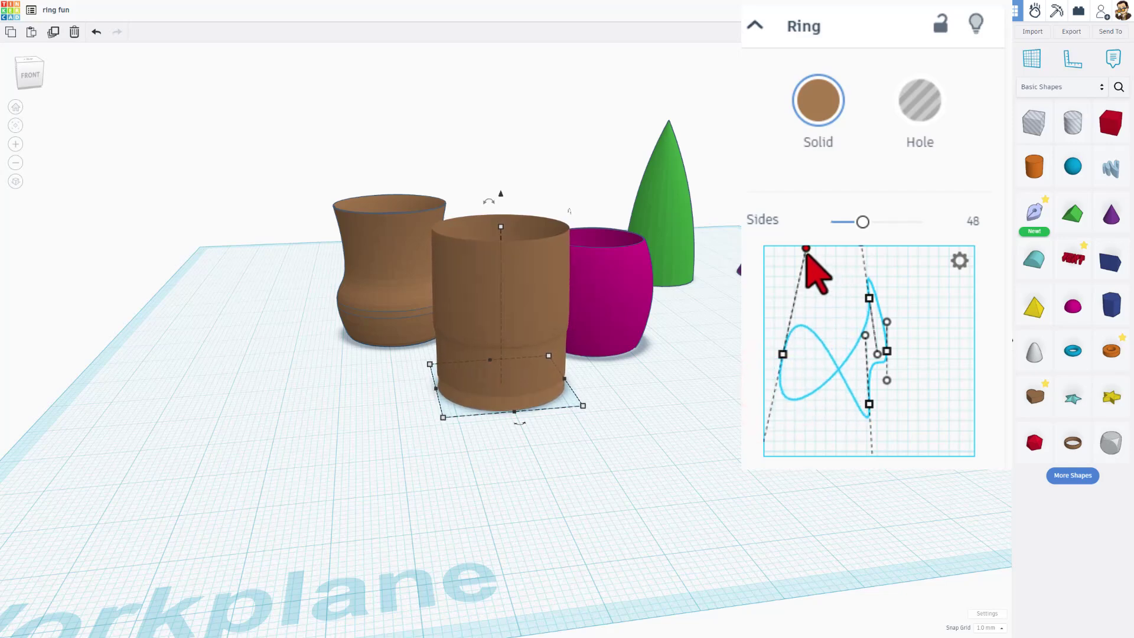
right_click_drag(571, 375, 478, 476)
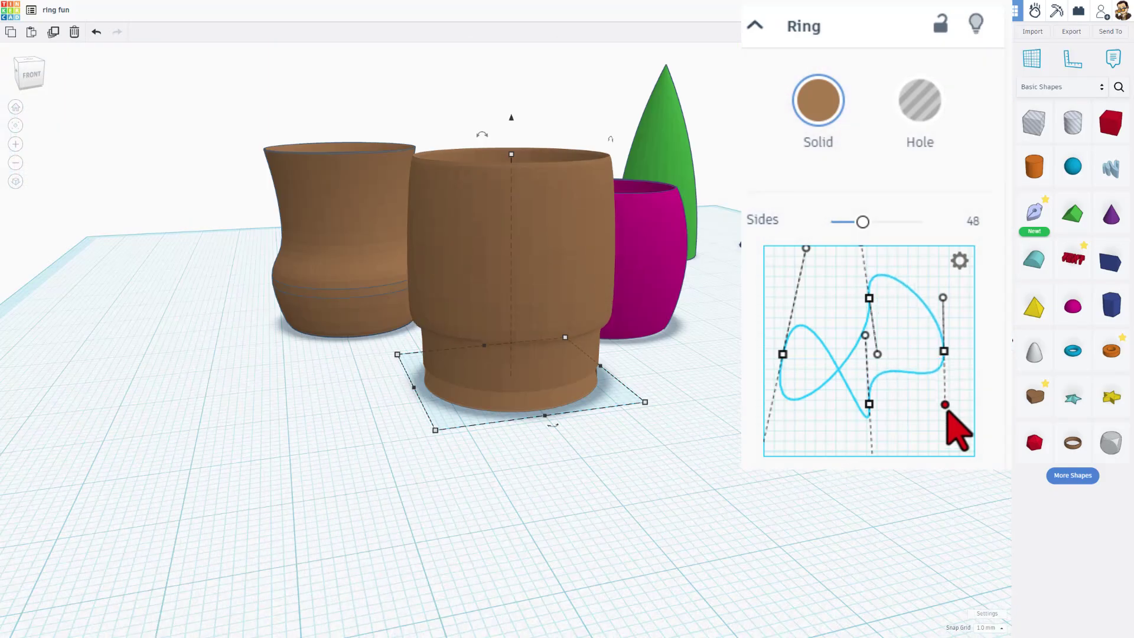
left_click_drag(946, 406, 945, 371)
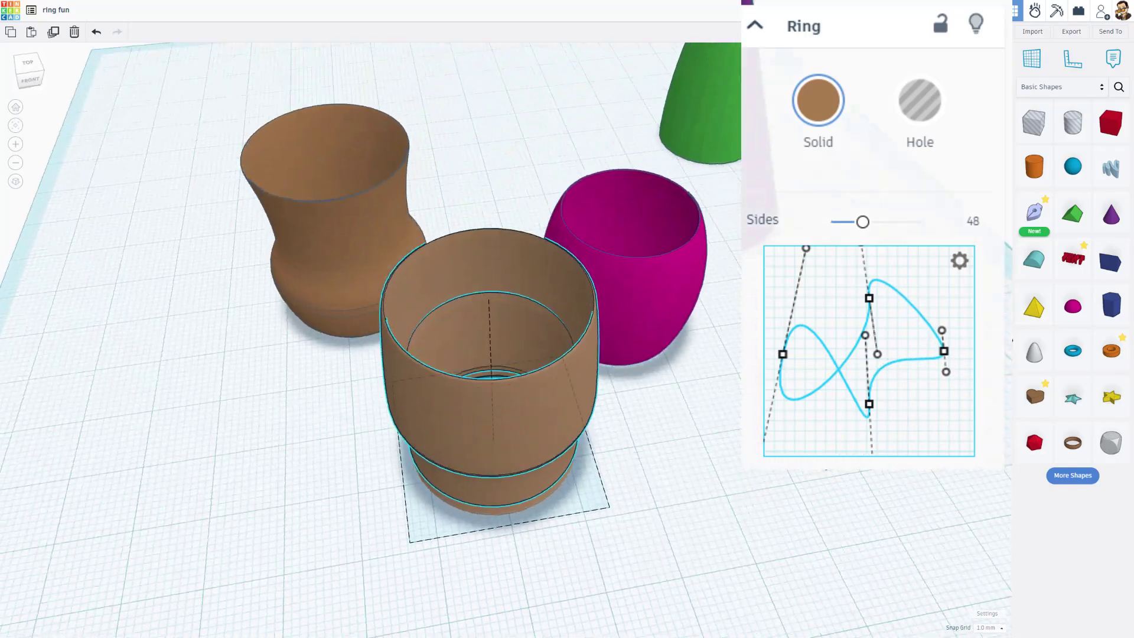
Reduce the ring's sides to 5 so the stepped vessel becomes pentagonal.
left_click(937, 138)
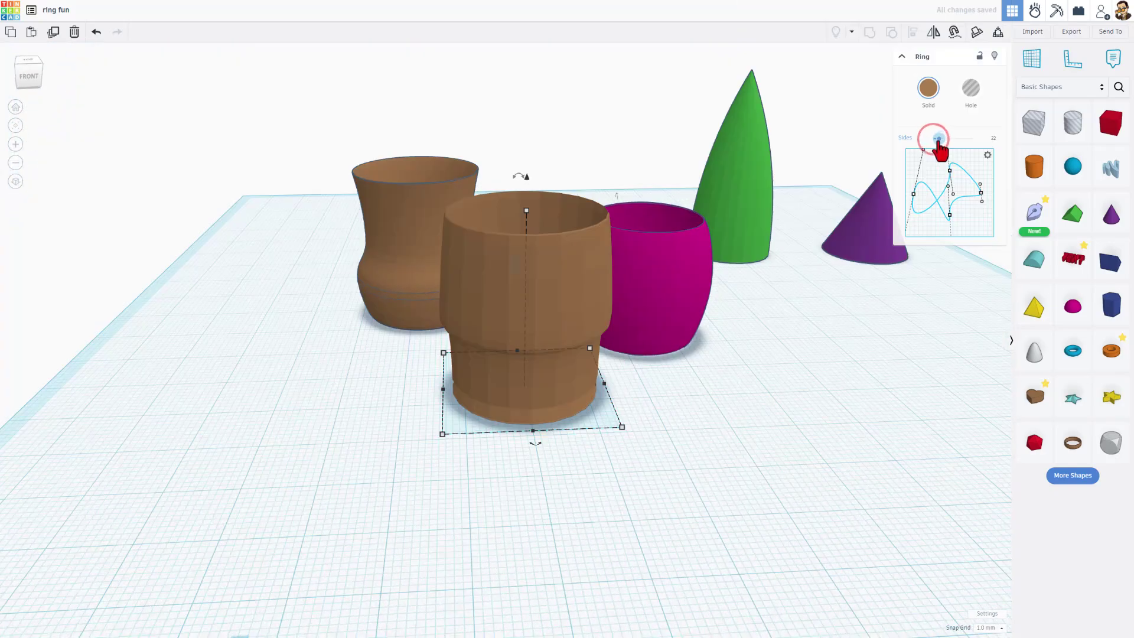
left_click(628, 413)
right_click_drag(628, 413, 564, 261)
Colour the pentagonal vessel custom bright green, then return to the dashboard.
left_click(562, 259)
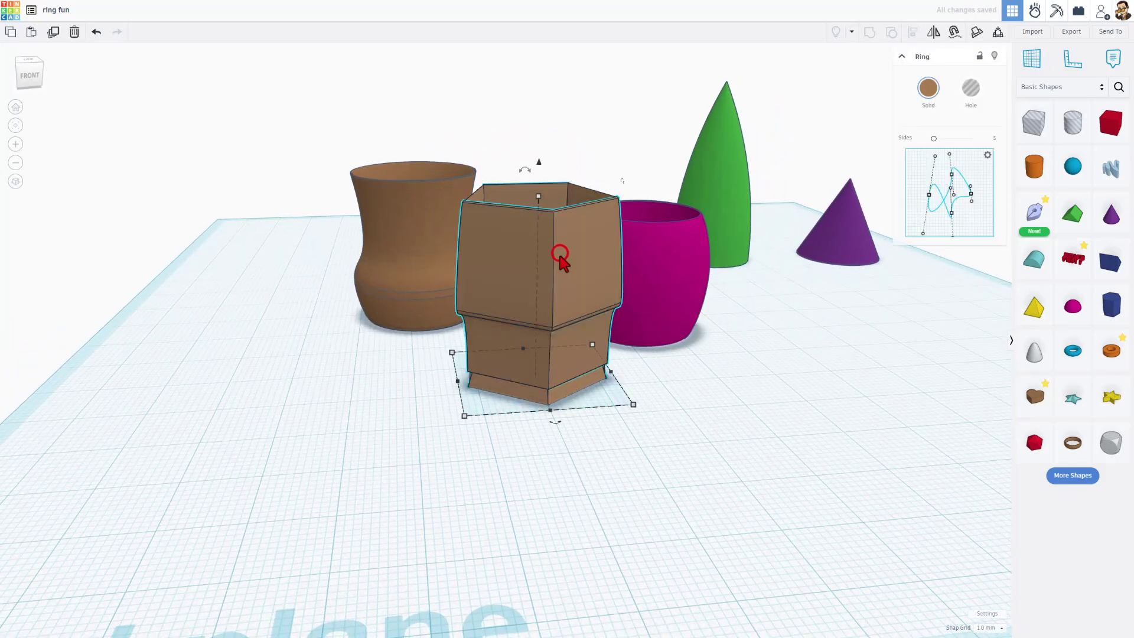
left_click(927, 90)
left_click(919, 137)
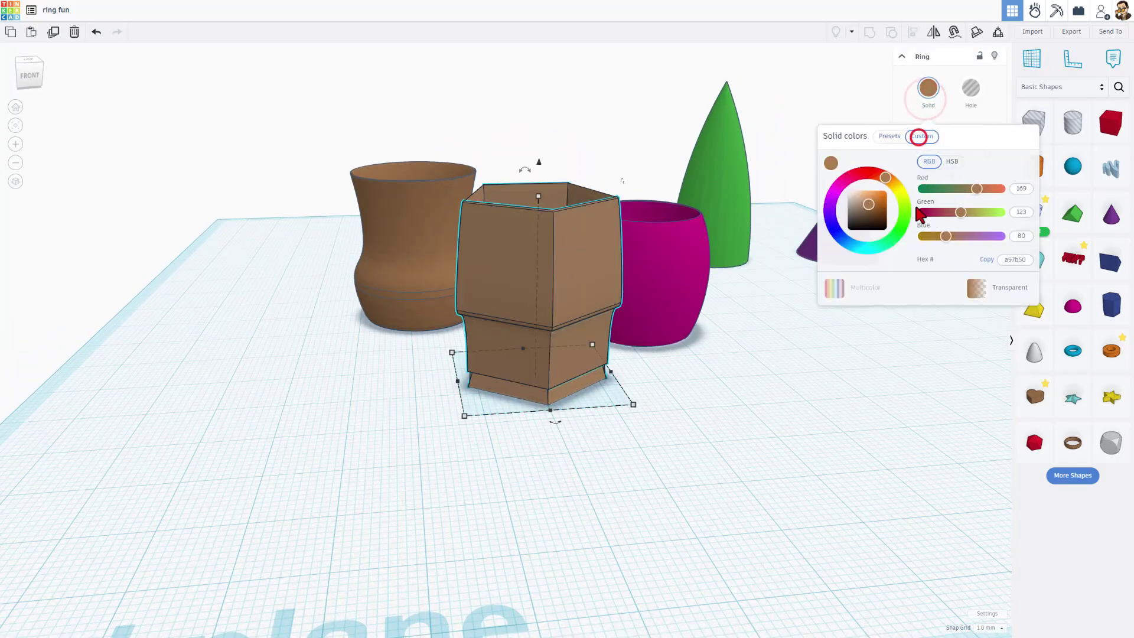
left_click(899, 231)
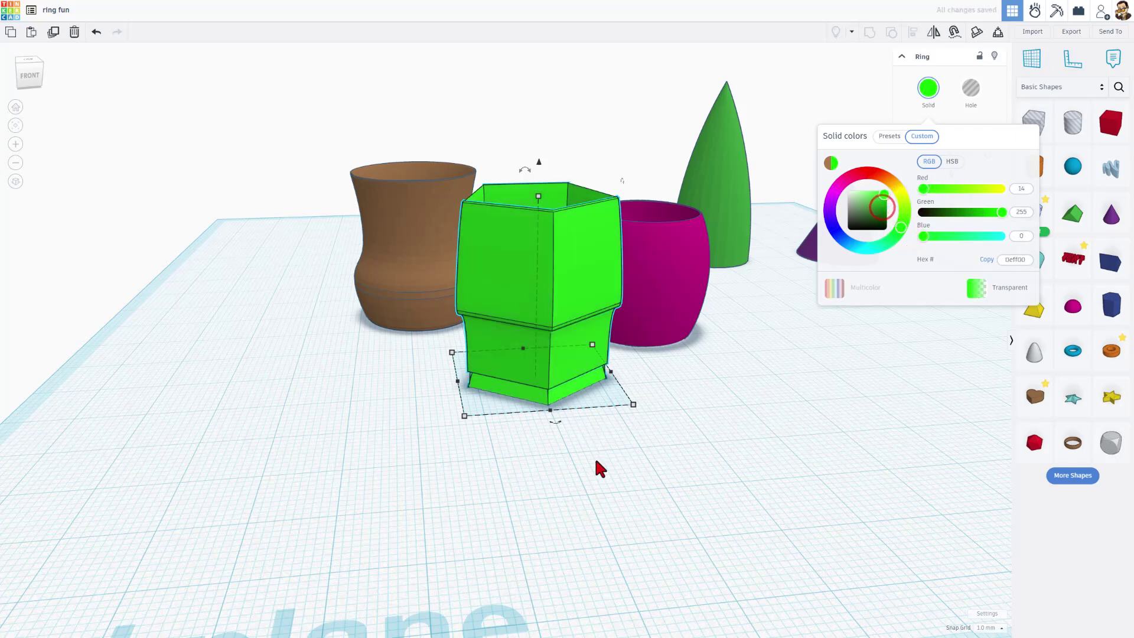
left_click(598, 480)
right_click_drag(709, 453, 782, 411)
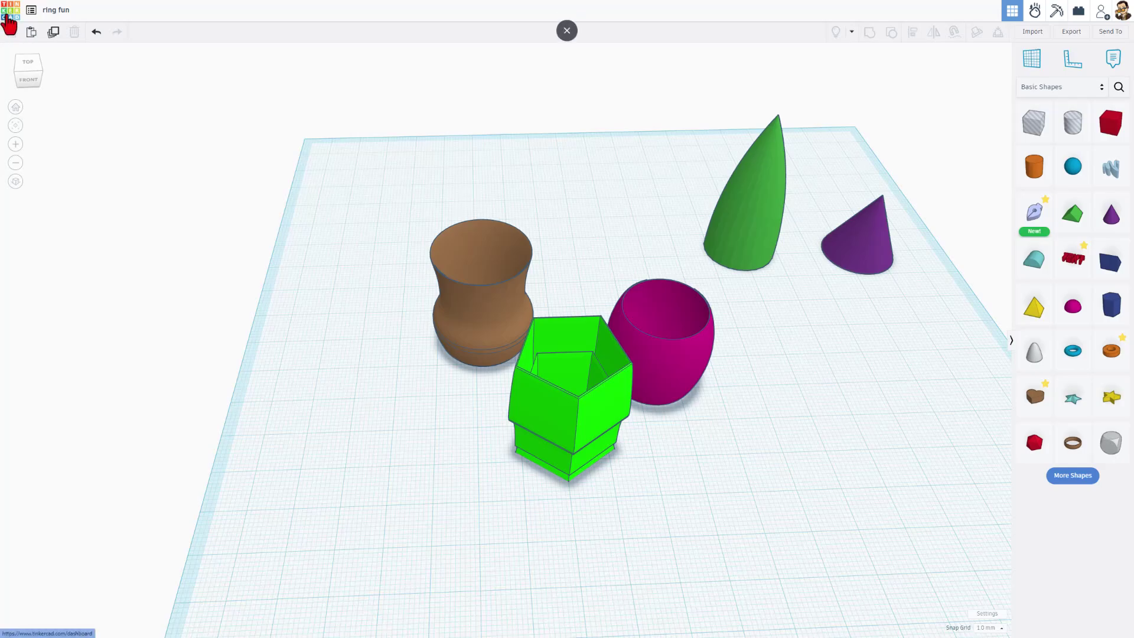
left_click(8, 17)
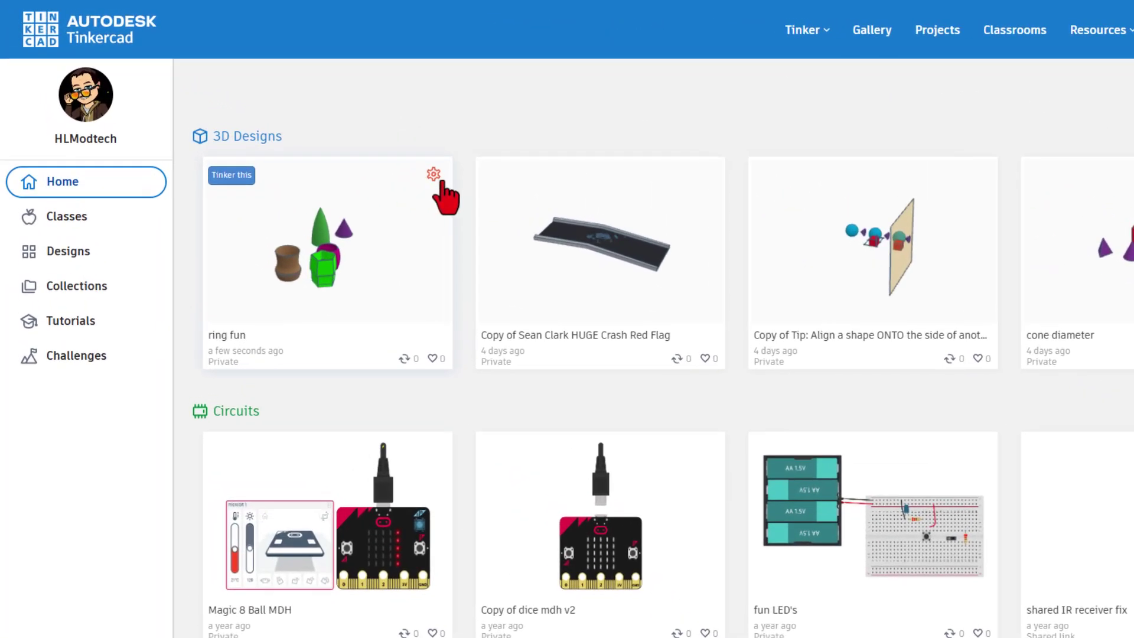
Open the Properties dialog of ring fun from its card's gear menu.
left_click(434, 175)
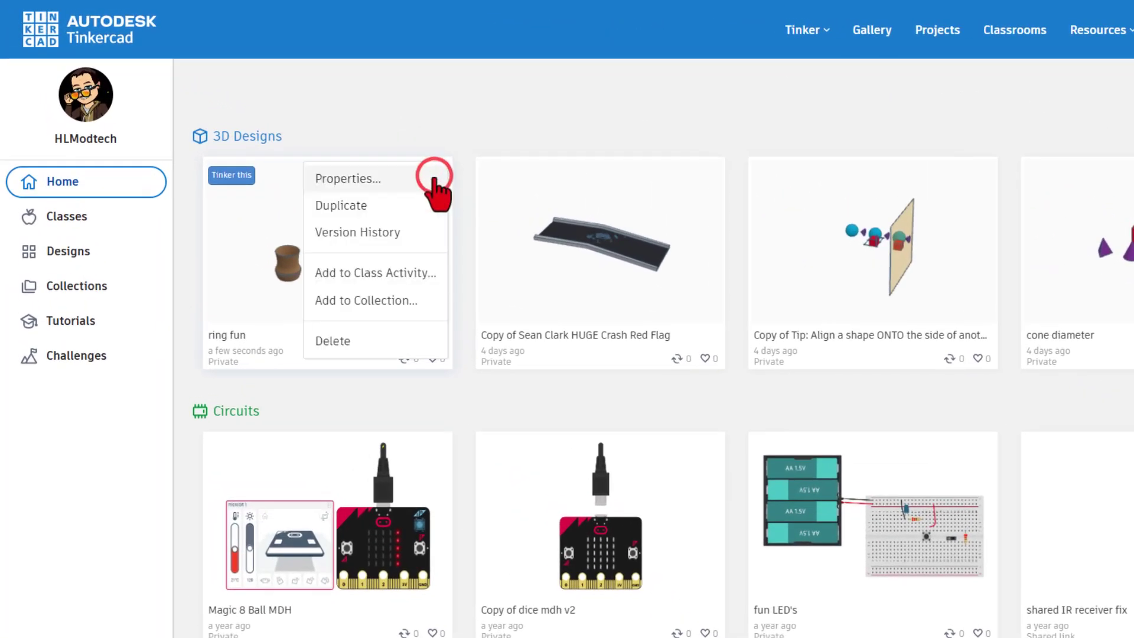
left_click(371, 182)
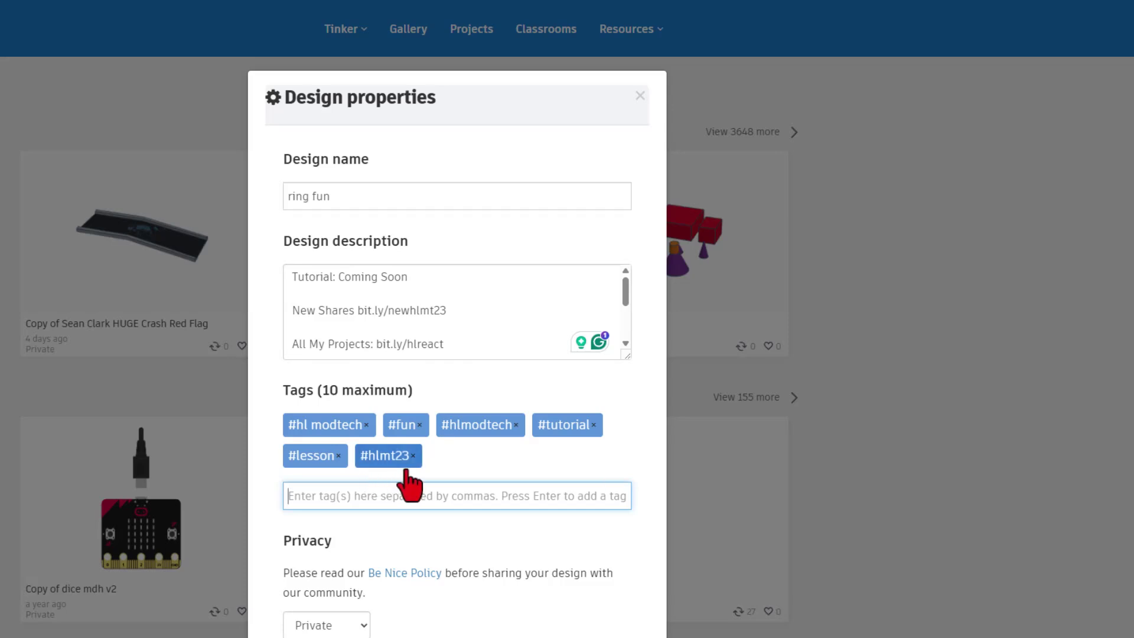
Set ring fun to Public with the Attribution-NoDerivs 3.0 license and save the changes.
scroll(406, 481, "down", 5)
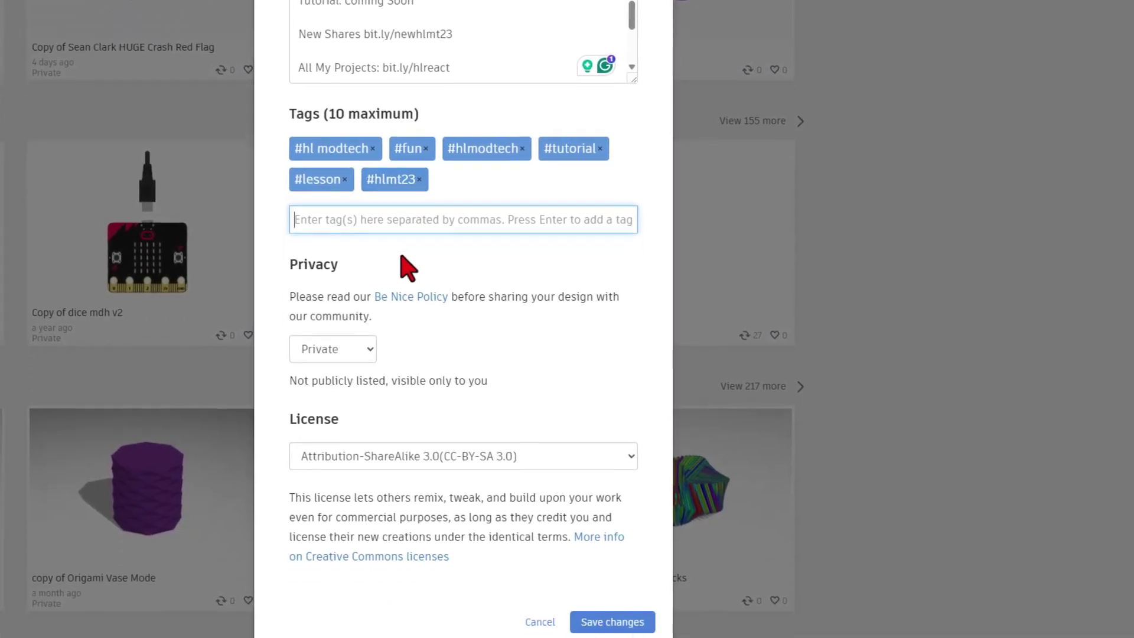
left_click(348, 333)
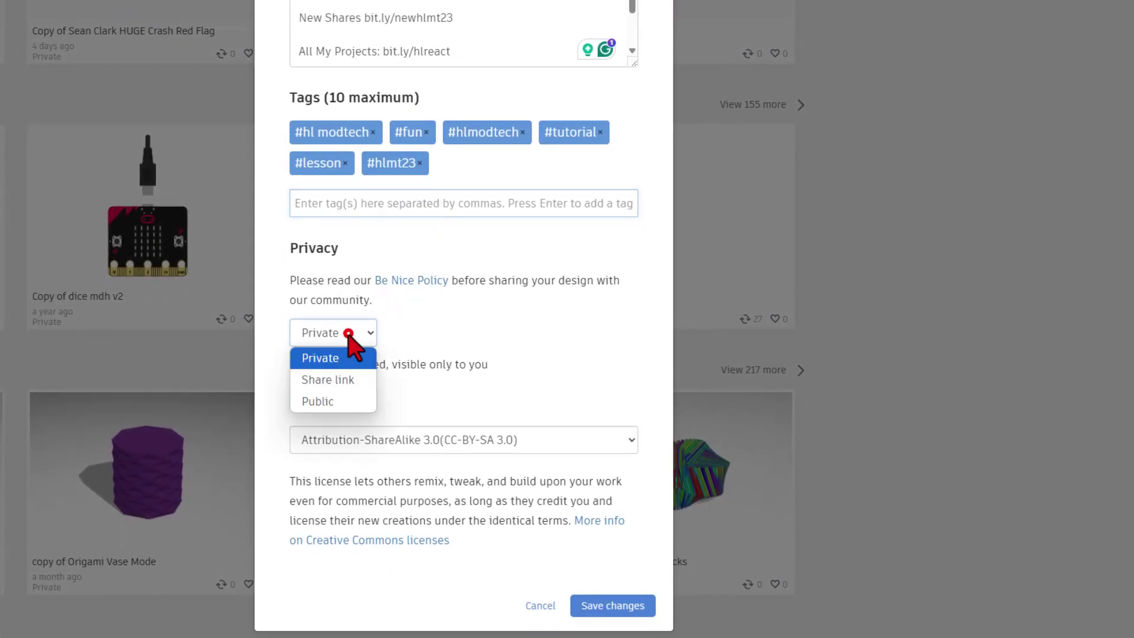
left_click(327, 402)
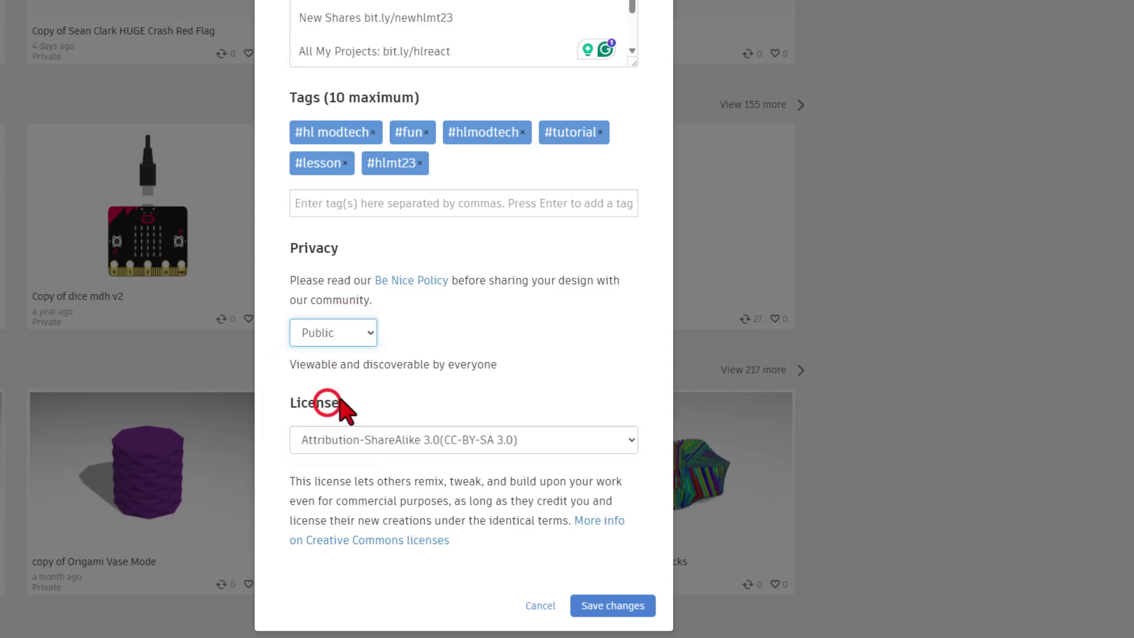
left_click(401, 441)
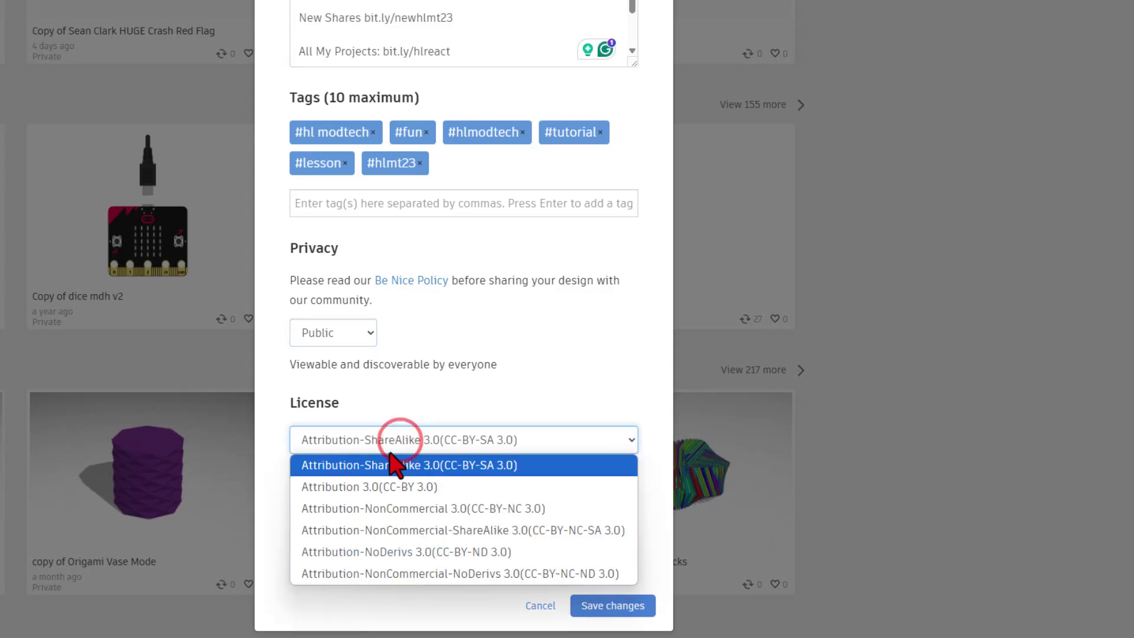
left_click(392, 557)
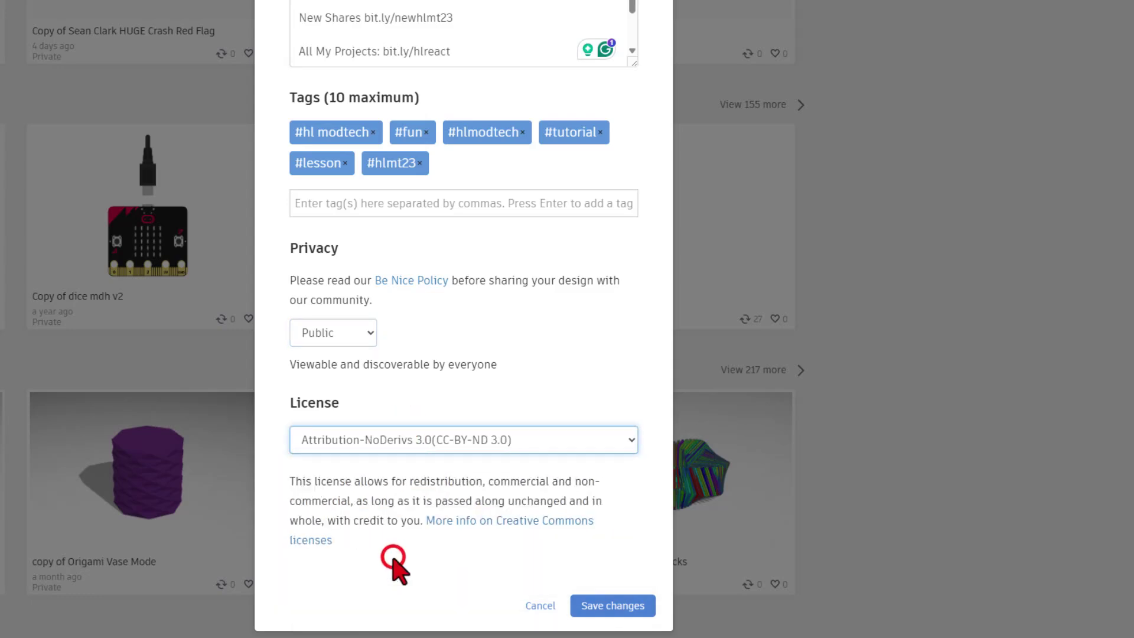
left_click(613, 608)
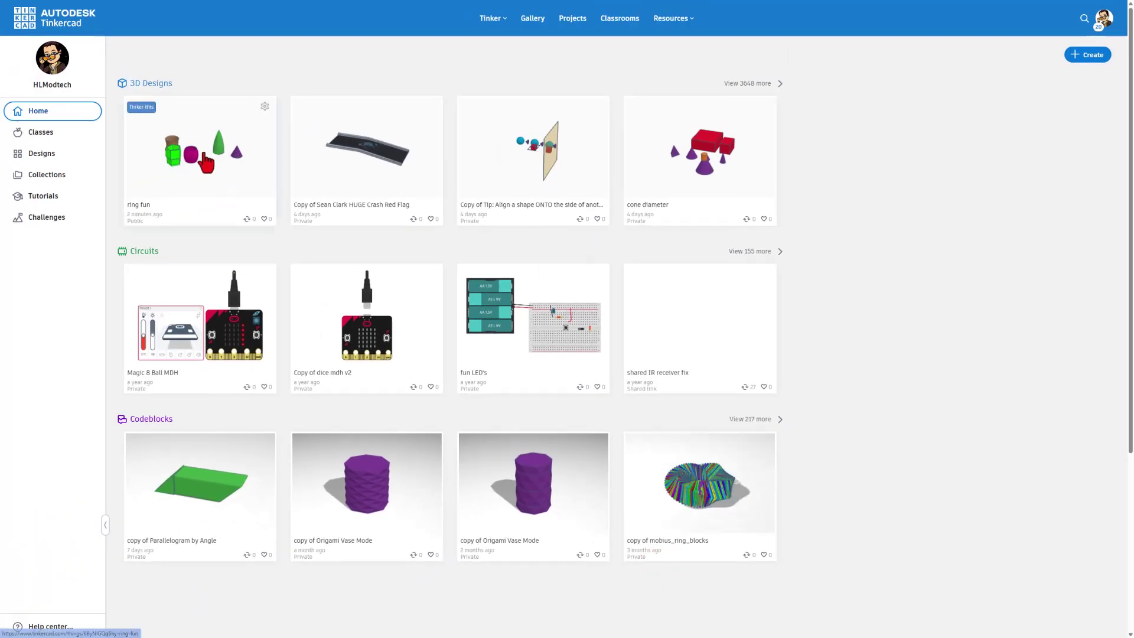
Open ring fun's Version History from the gear menu in its design details.
left_click(206, 162)
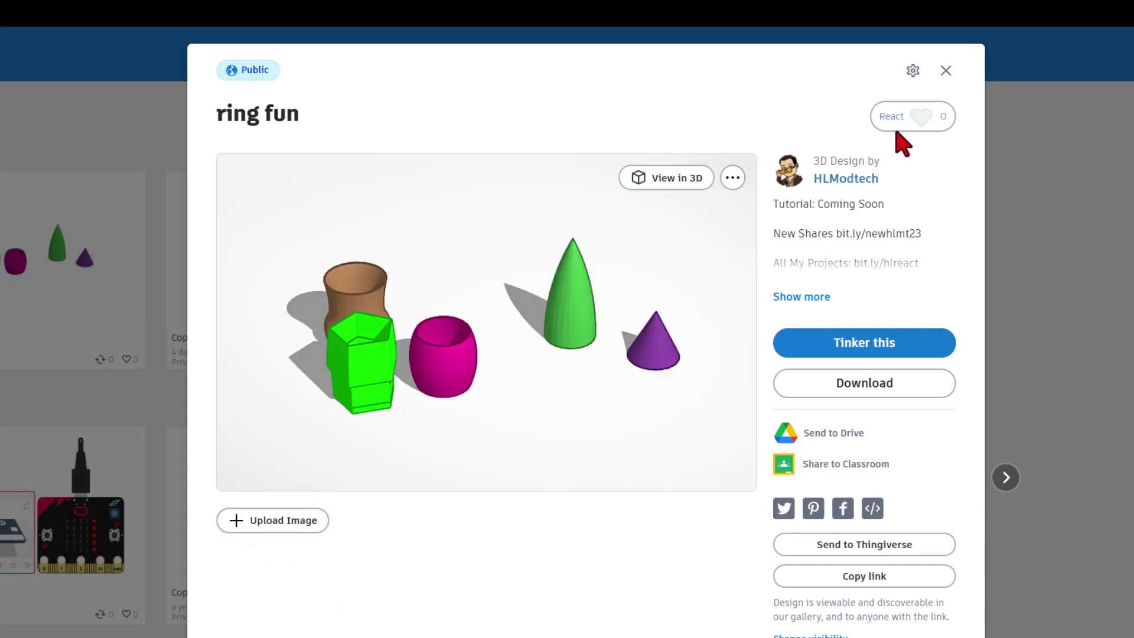
left_click(913, 71)
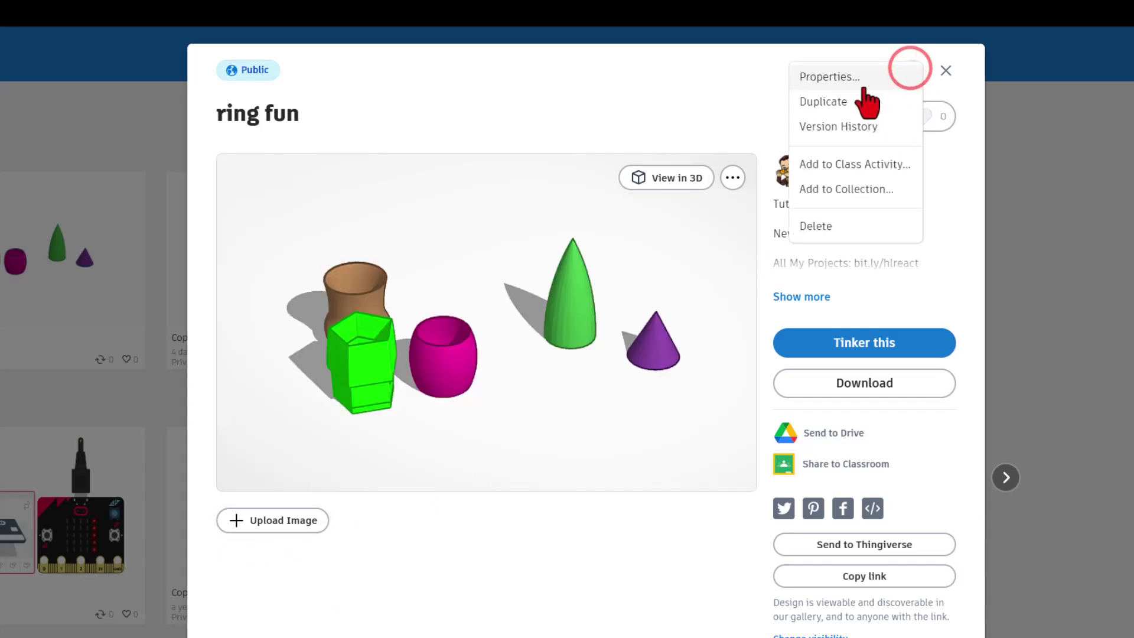
left_click(836, 129)
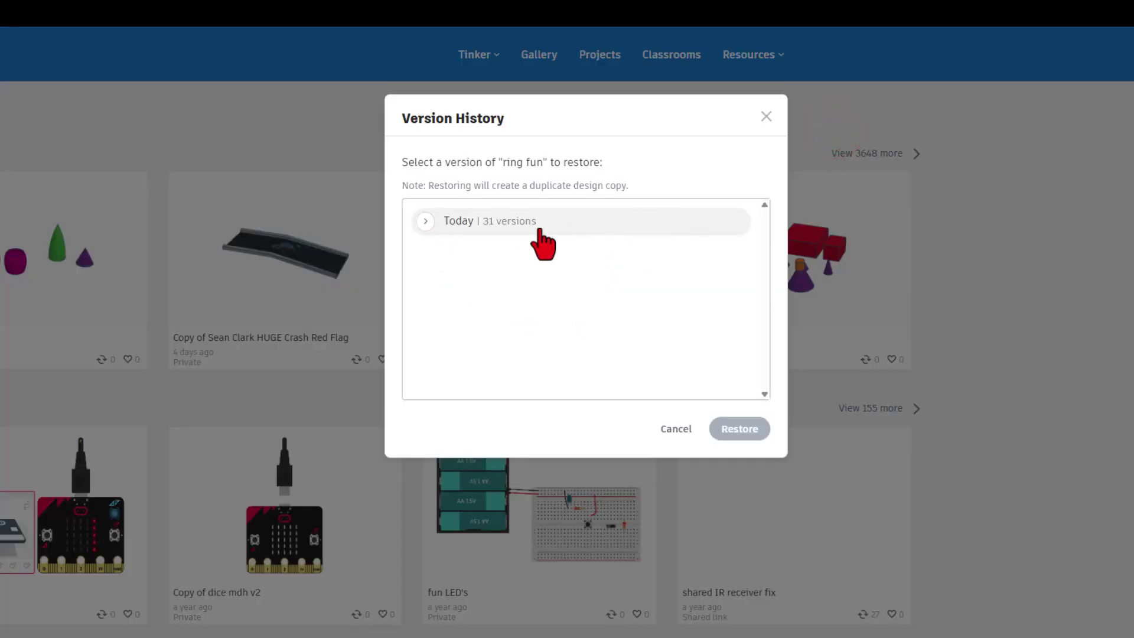
Restore Version 23 of ring fun as a separate copy.
left_click(424, 223)
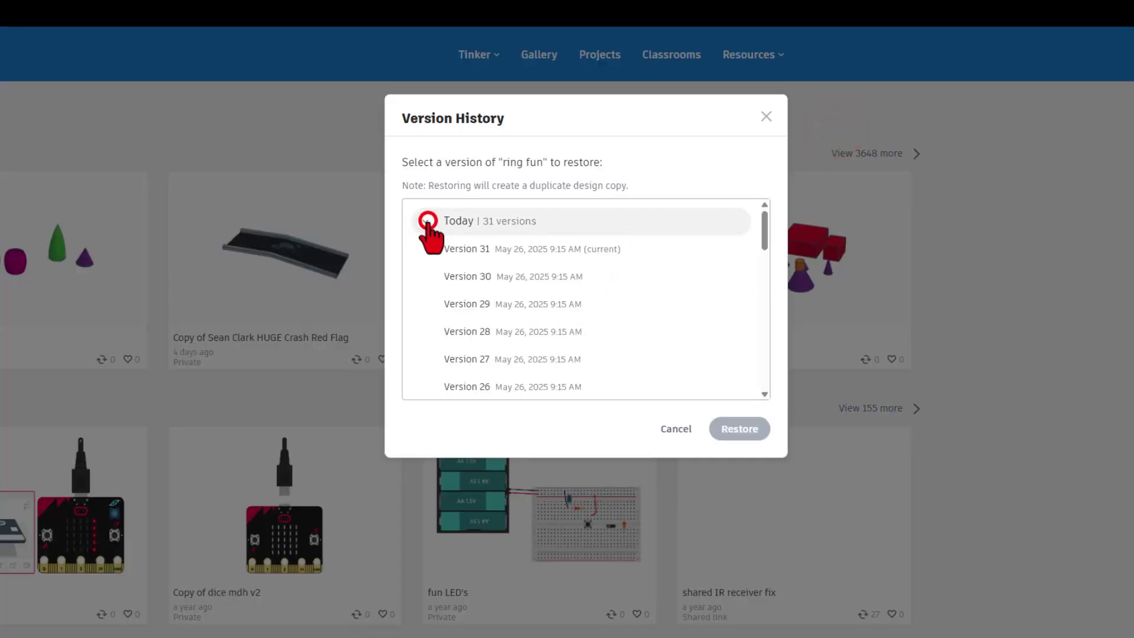
scroll(552, 387, "down", 2)
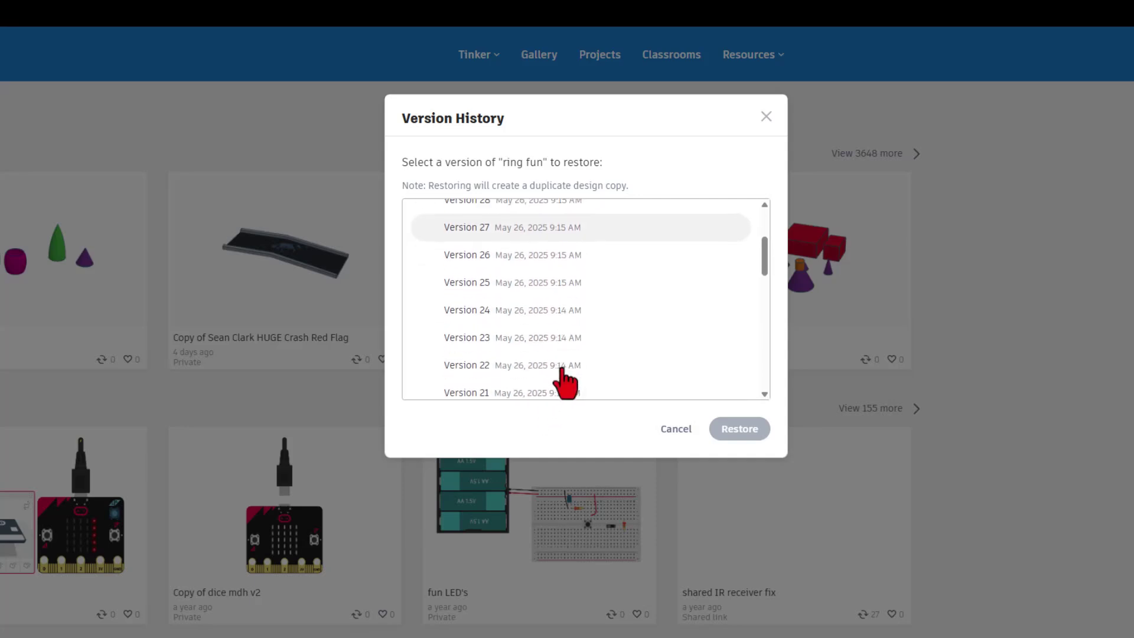
left_click(537, 341)
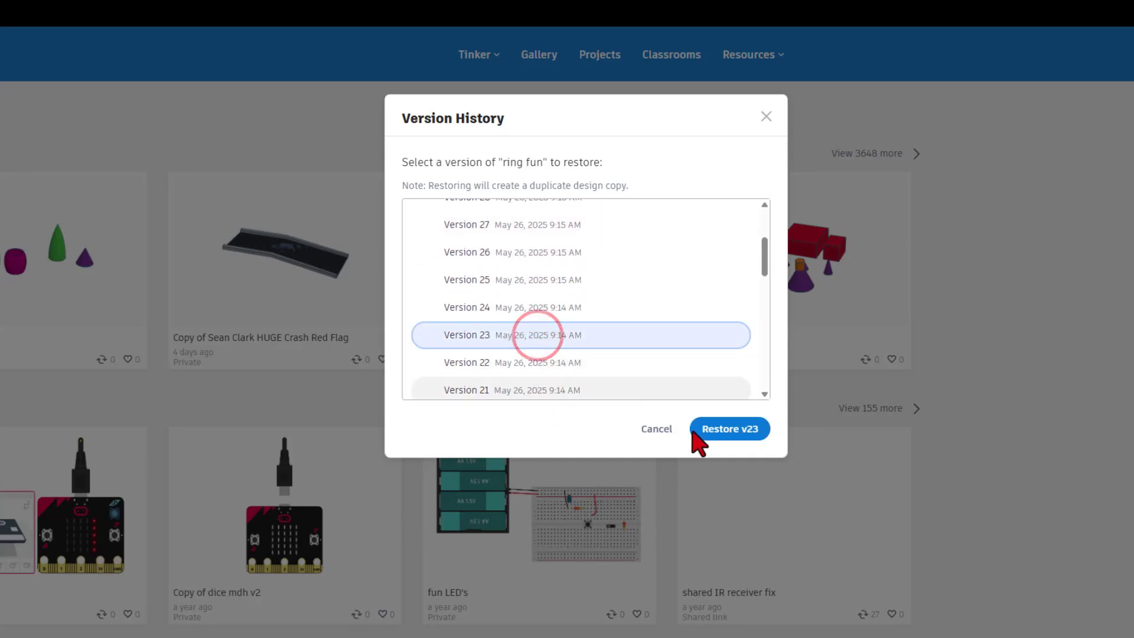
left_click(722, 430)
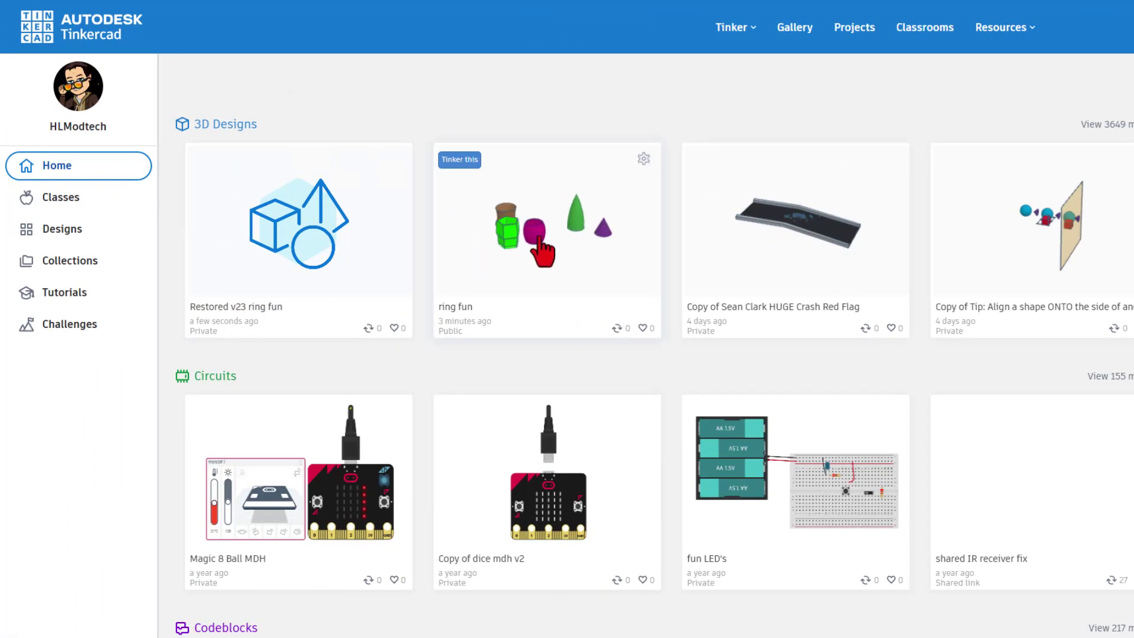
Delete the restored v23 copy, then go to the community gallery.
mouse_move(496, 225)
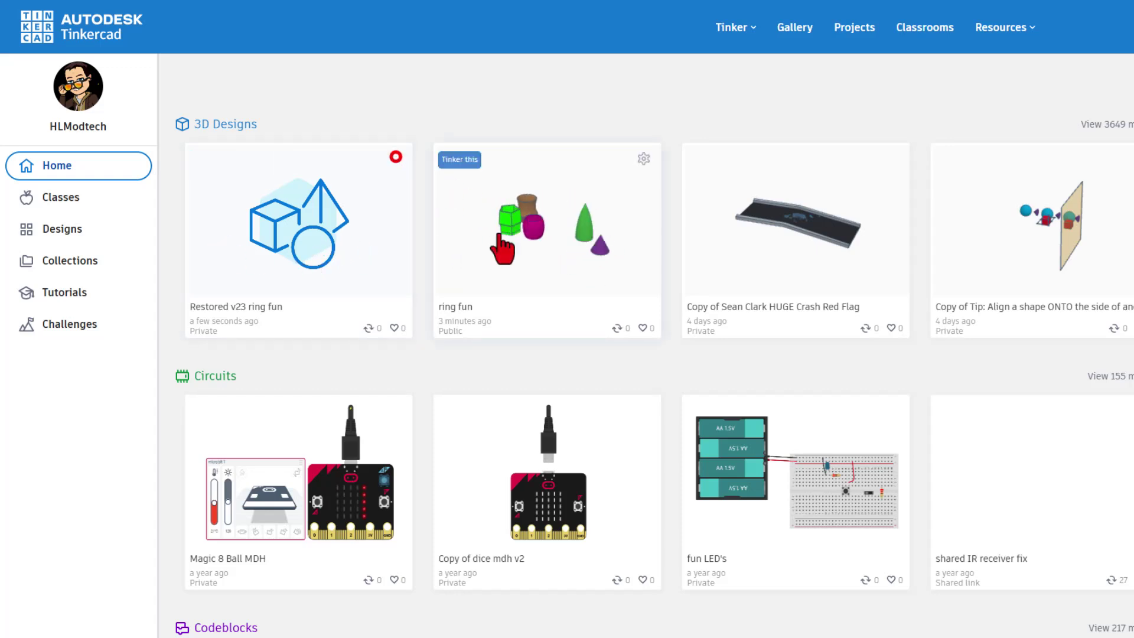
left_click(395, 158)
left_click(393, 160)
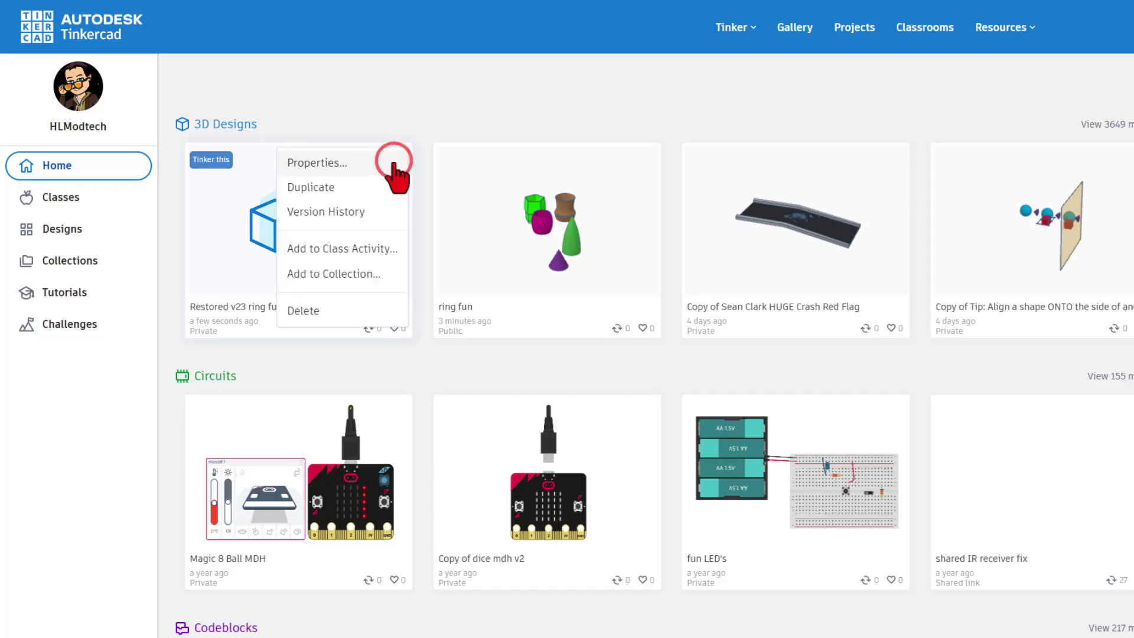
left_click(334, 318)
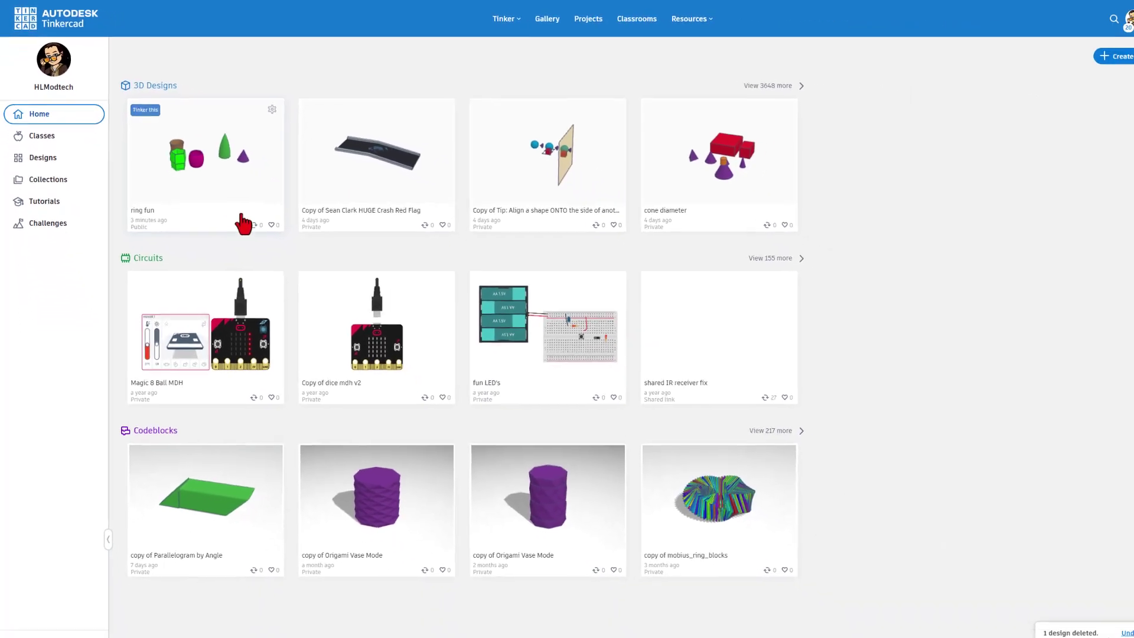
left_click(544, 22)
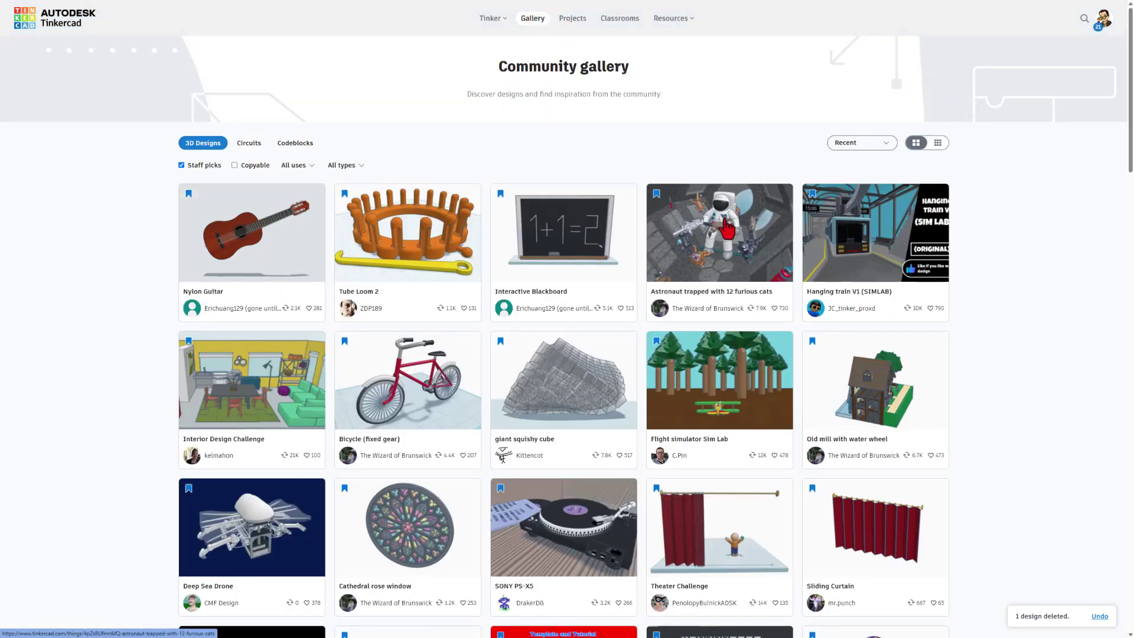
Open Sketchy Rexy, peek at its React choices, then visit its author's profile.
scroll(487, 148, "down", 3)
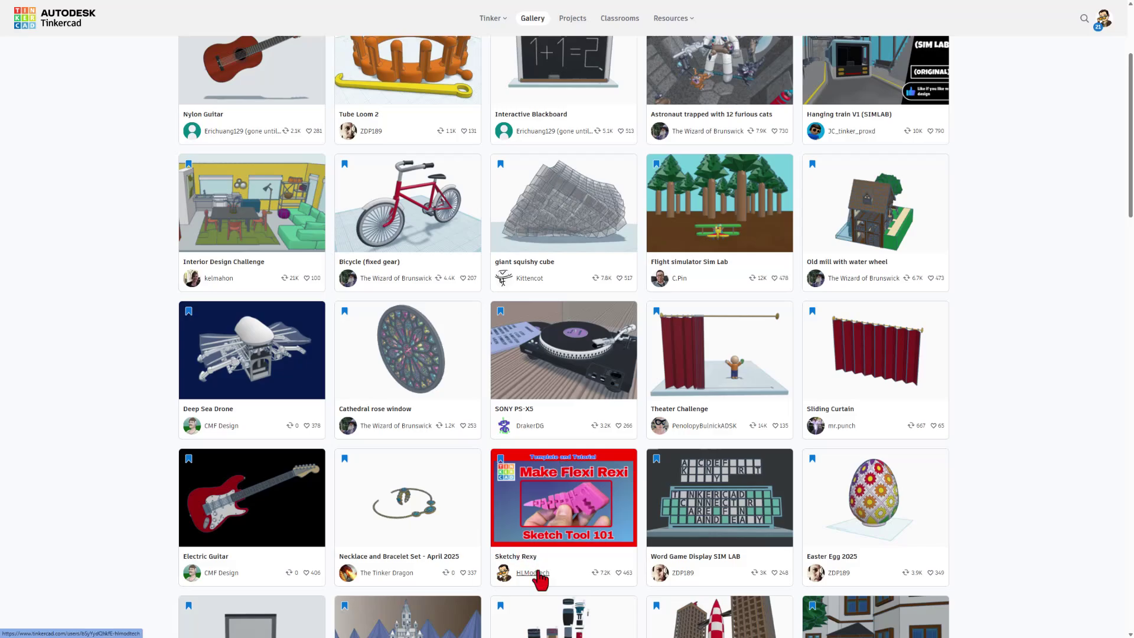
left_click(561, 520)
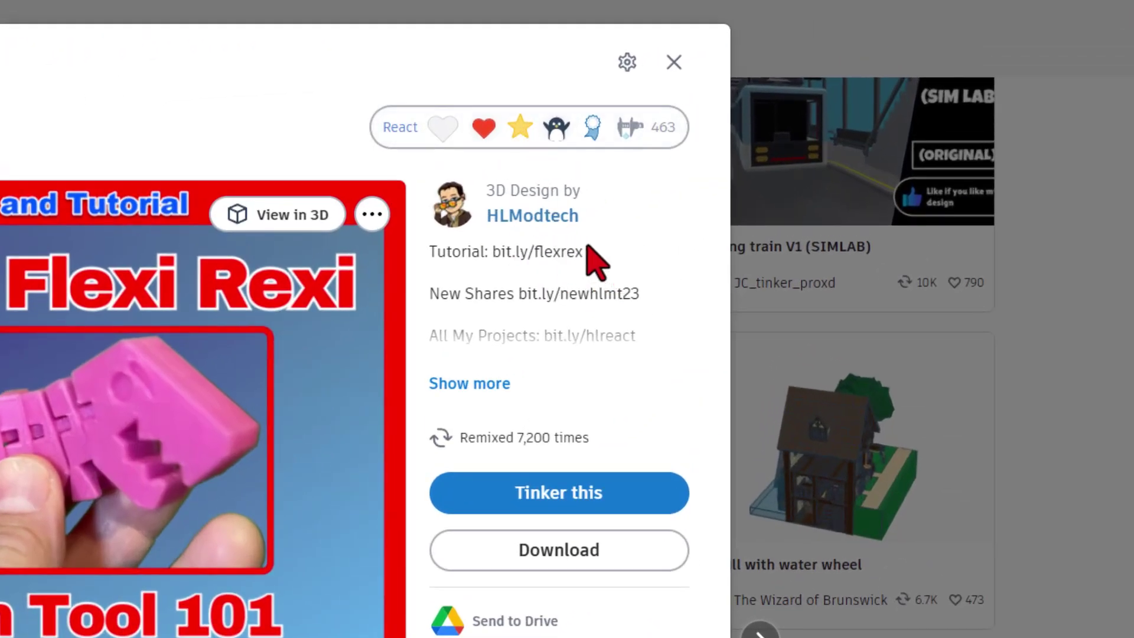
left_click(482, 127)
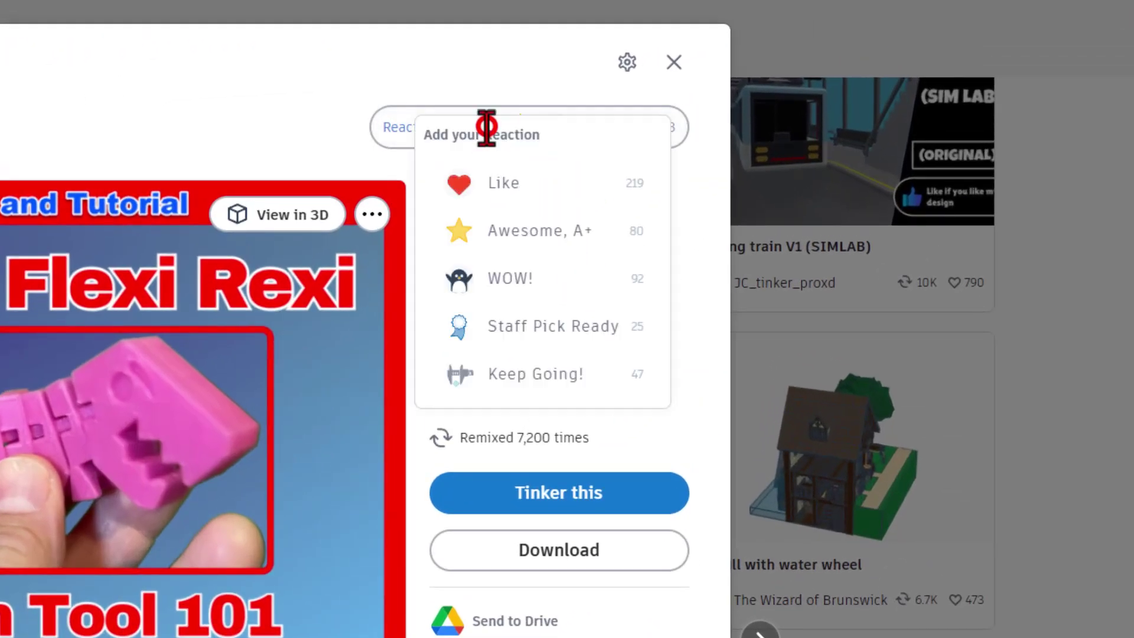
left_click(280, 127)
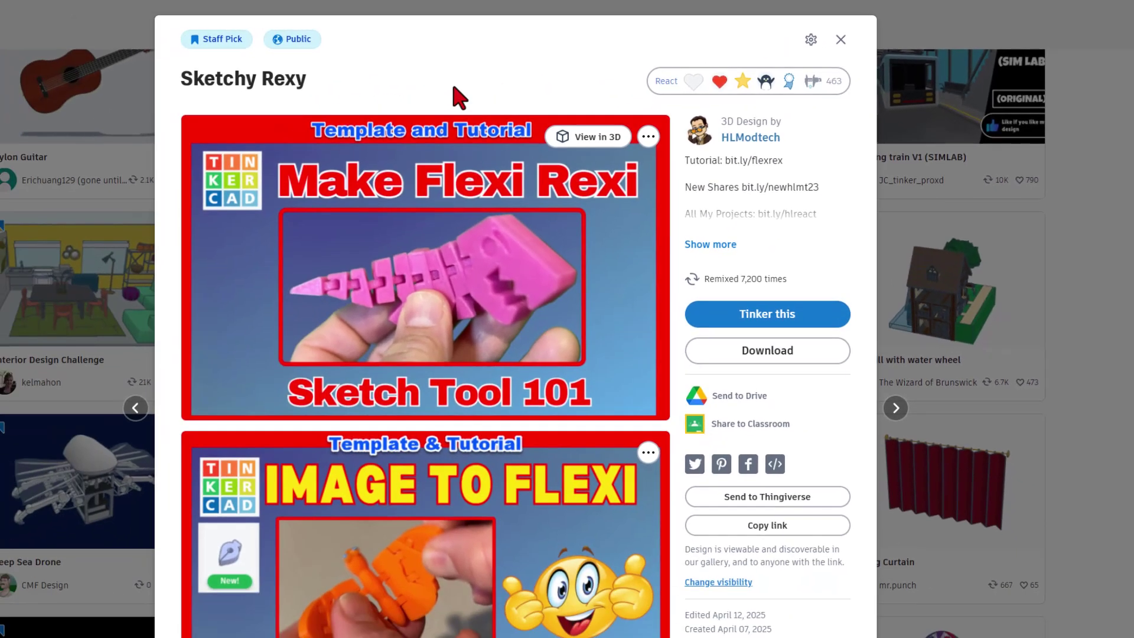
left_click(751, 137)
scroll(579, 106, "down", 3)
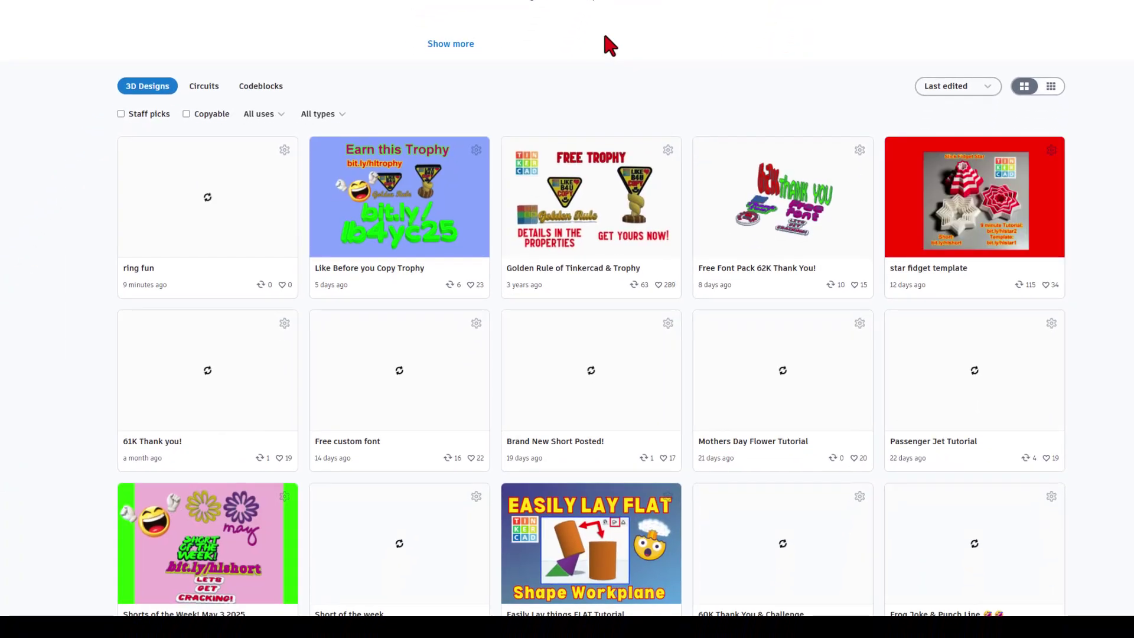
Sort the author's designs by Reactions, then switch the sort to Trending.
left_click(978, 89)
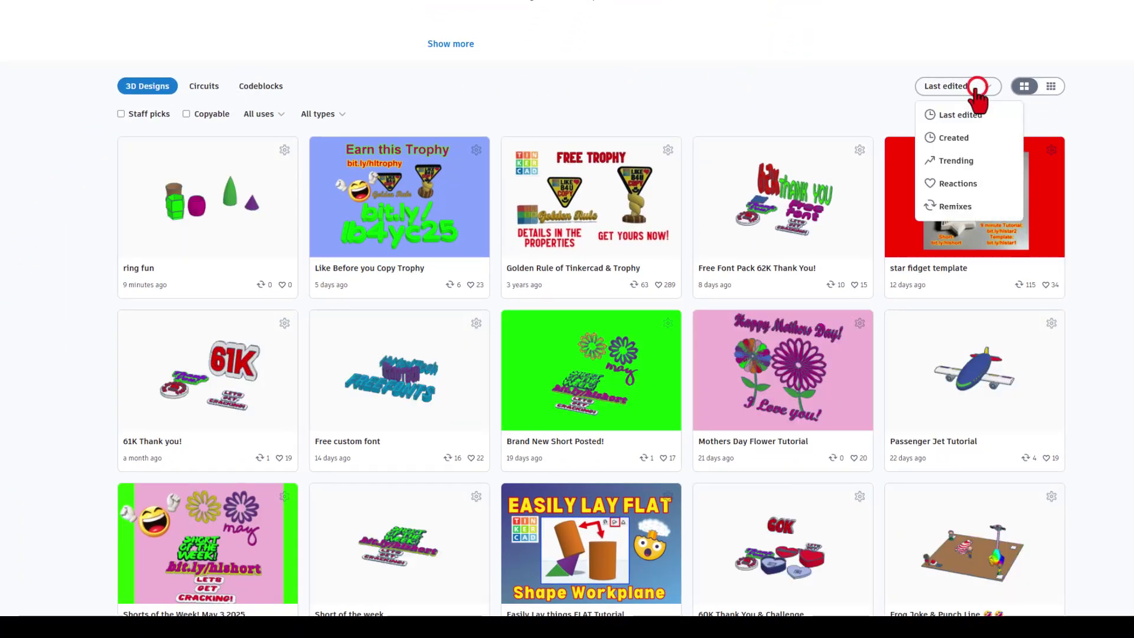
left_click(956, 190)
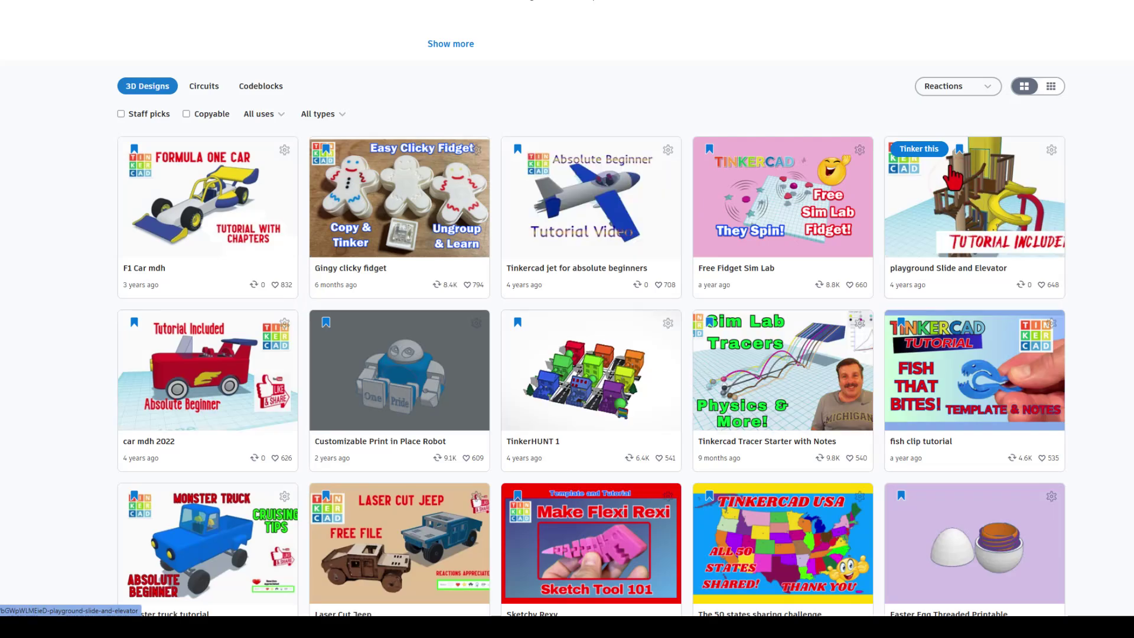
left_click(948, 168)
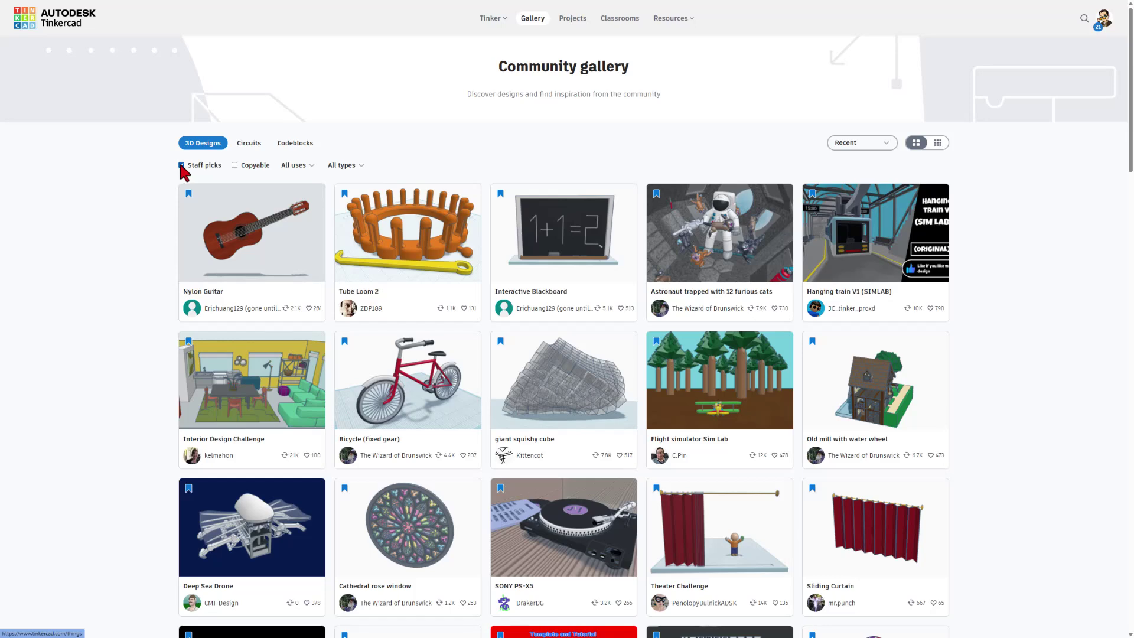
Show all recent designs beyond Staff picks in a compact grid and react Awesome to casa.
left_click(181, 165)
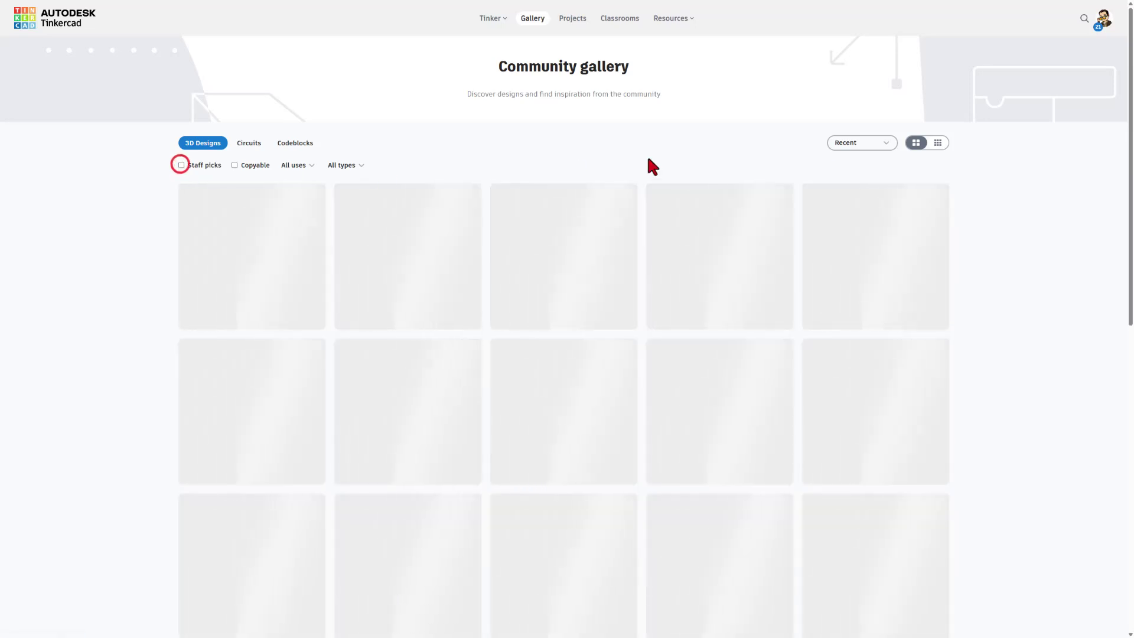
left_click(937, 143)
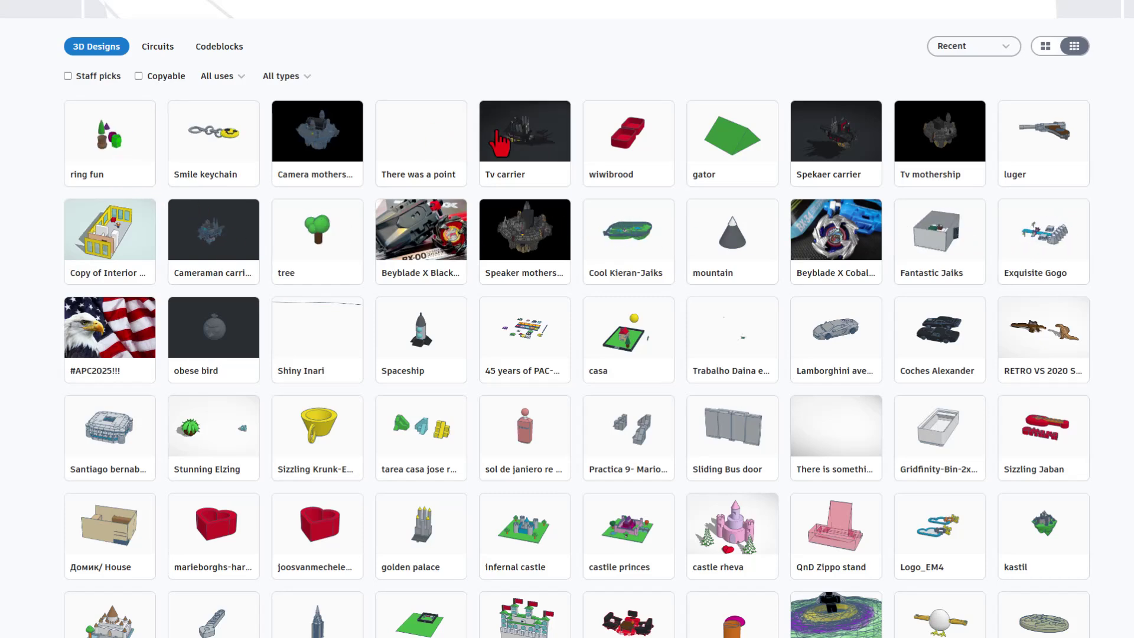
left_click(628, 308)
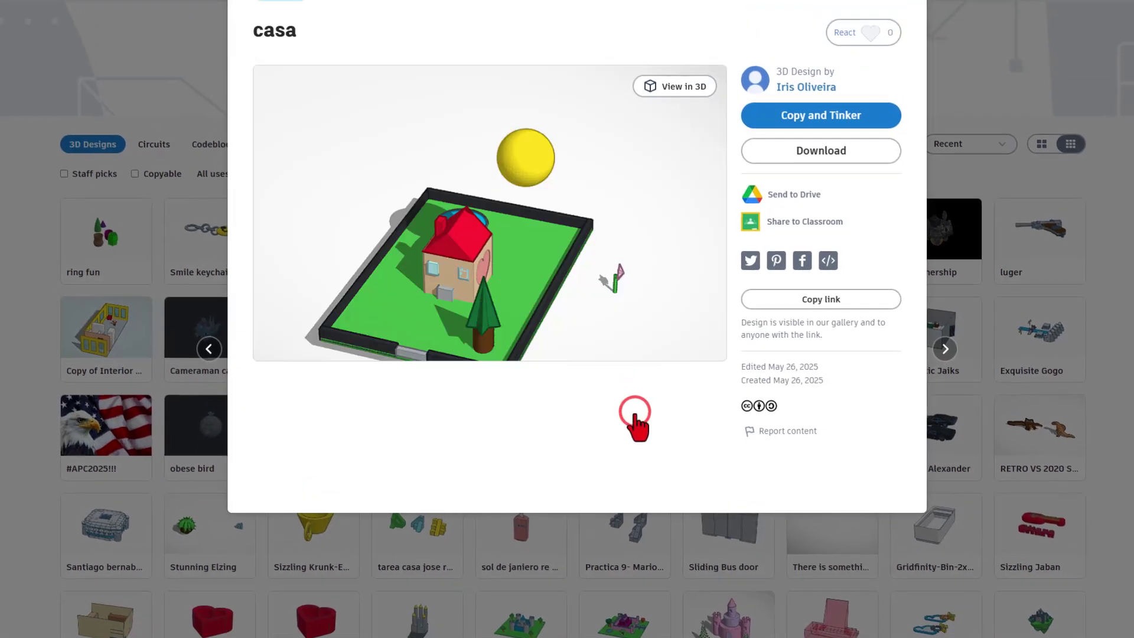
left_click(871, 77)
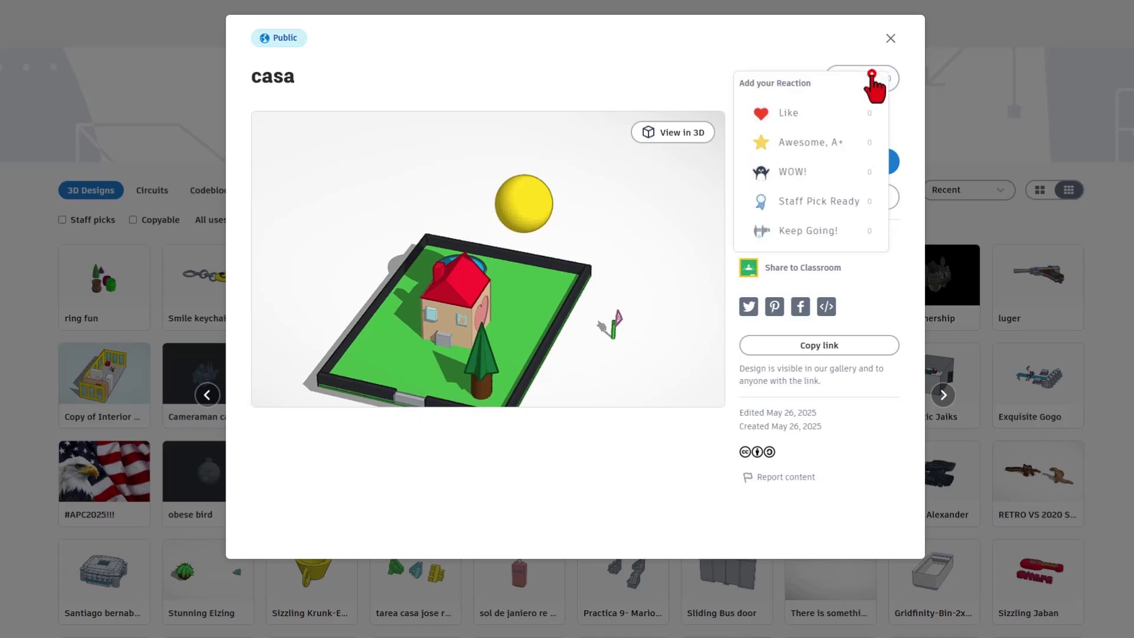
left_click(838, 135)
left_click(959, 117)
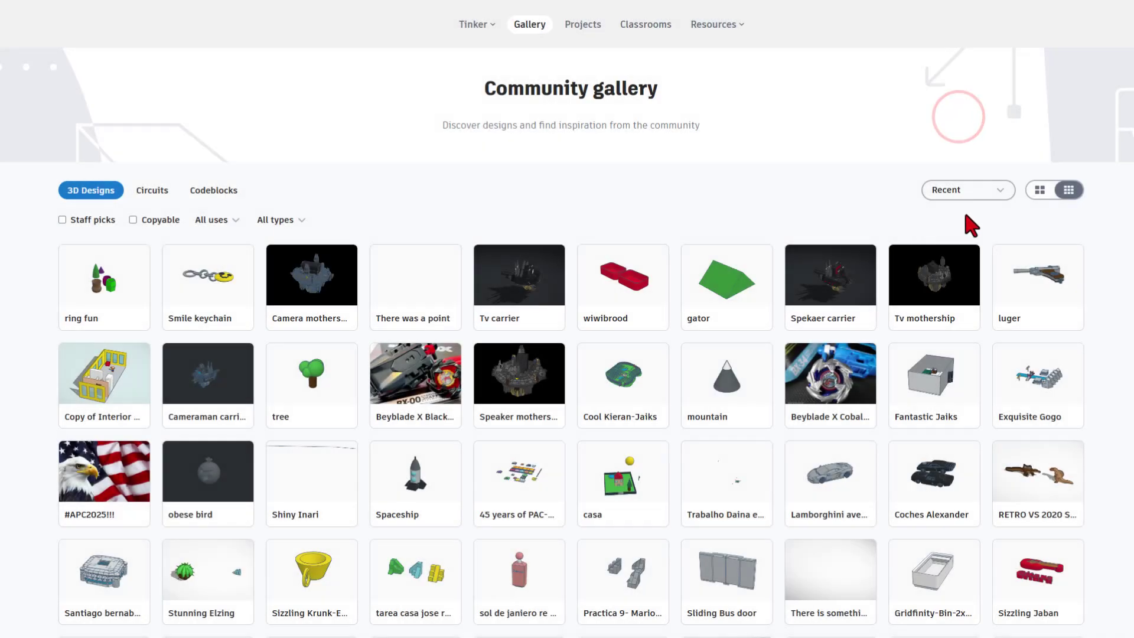
Look at Smile keychain, then give castle rheva a WOW! reaction.
left_click(215, 288)
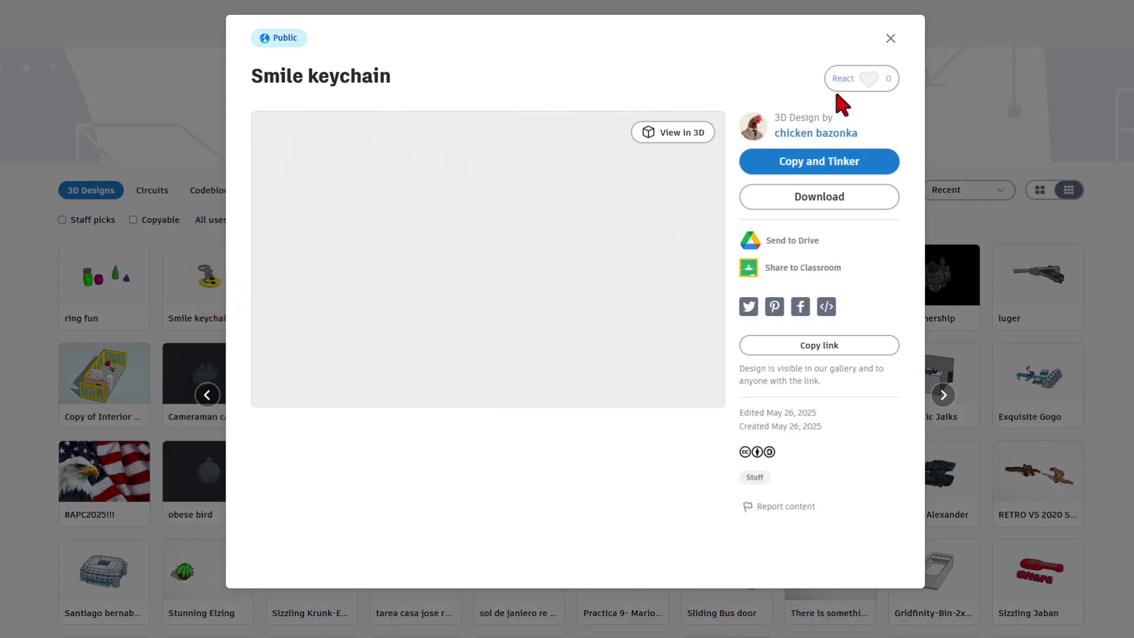
left_click(1041, 115)
scroll(720, 454, "down", 3)
left_click(704, 494)
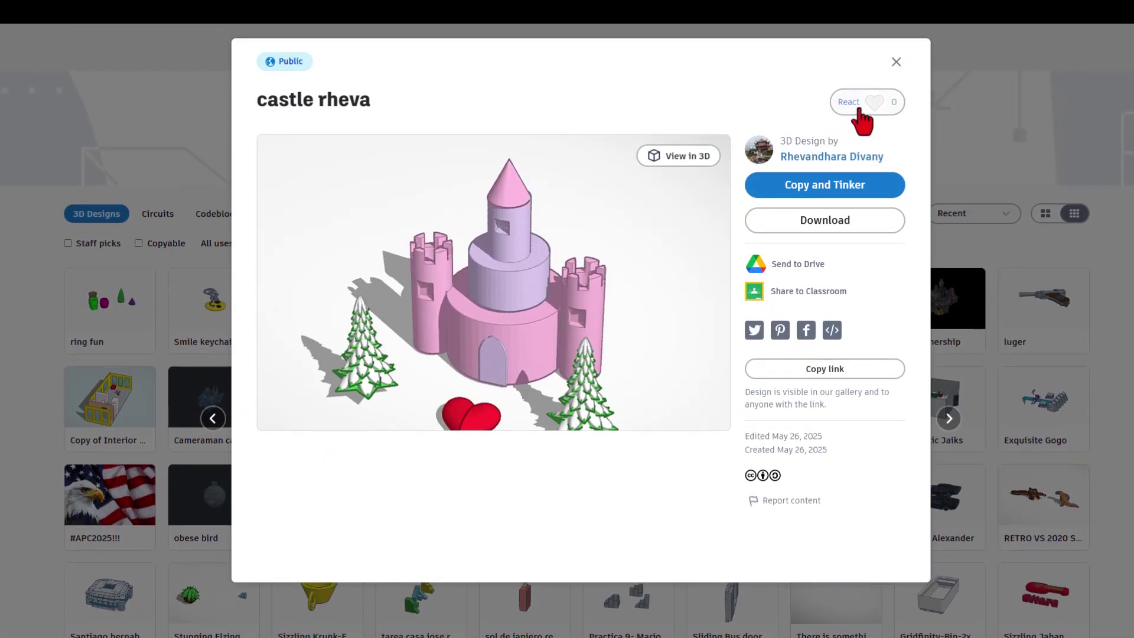
left_click(861, 107)
left_click(812, 195)
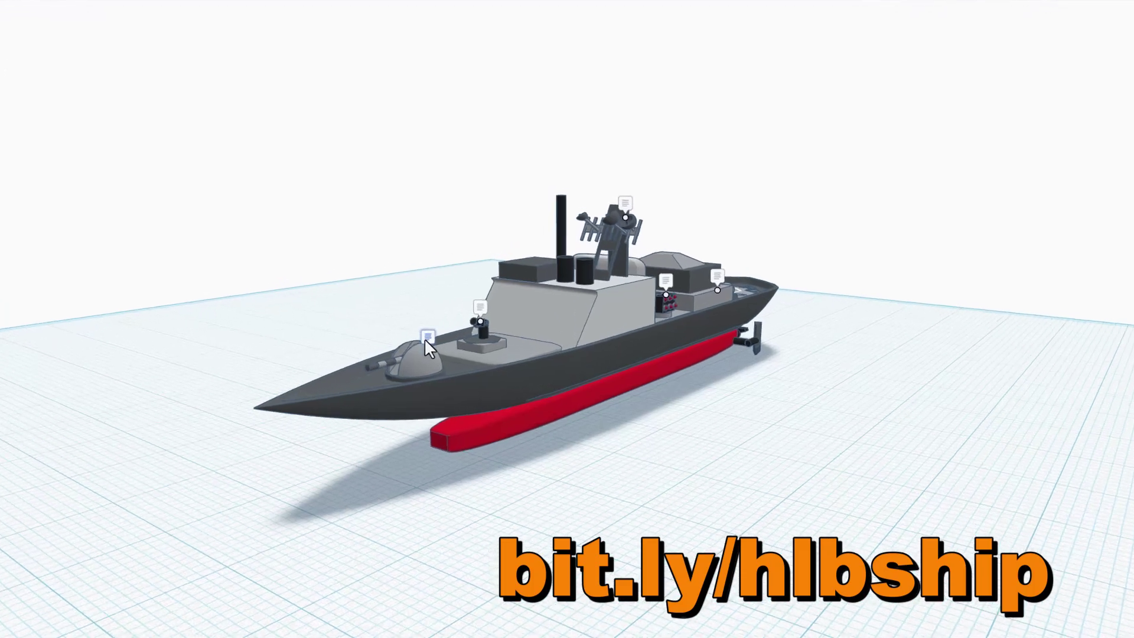
mouse_move(426, 337)
left_click(394, 340)
left_click(409, 270)
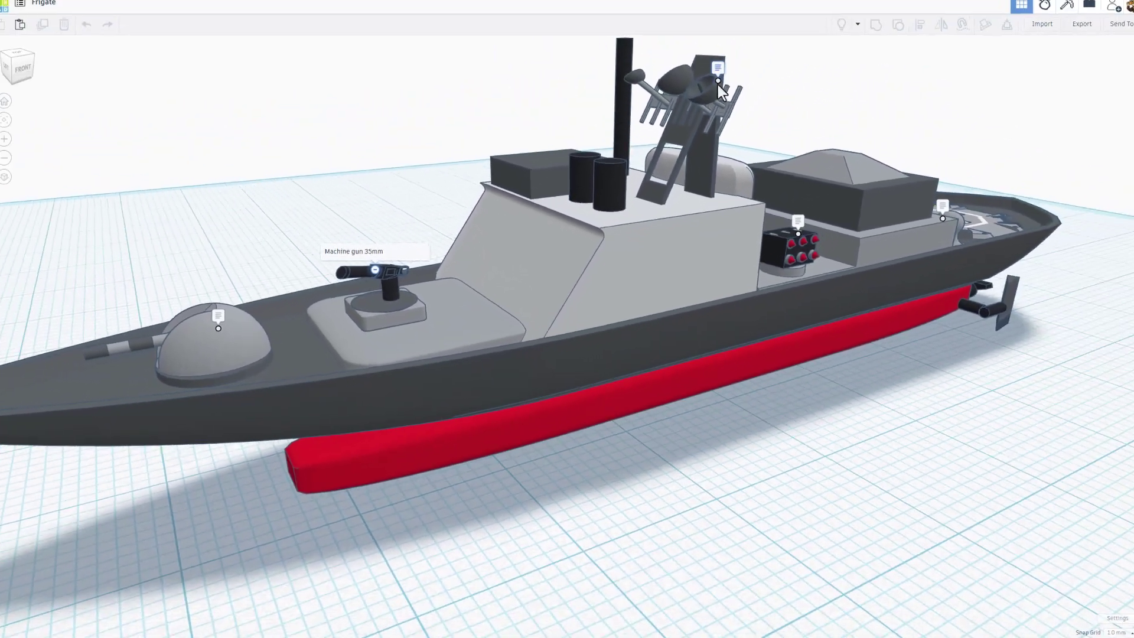
left_click(714, 84)
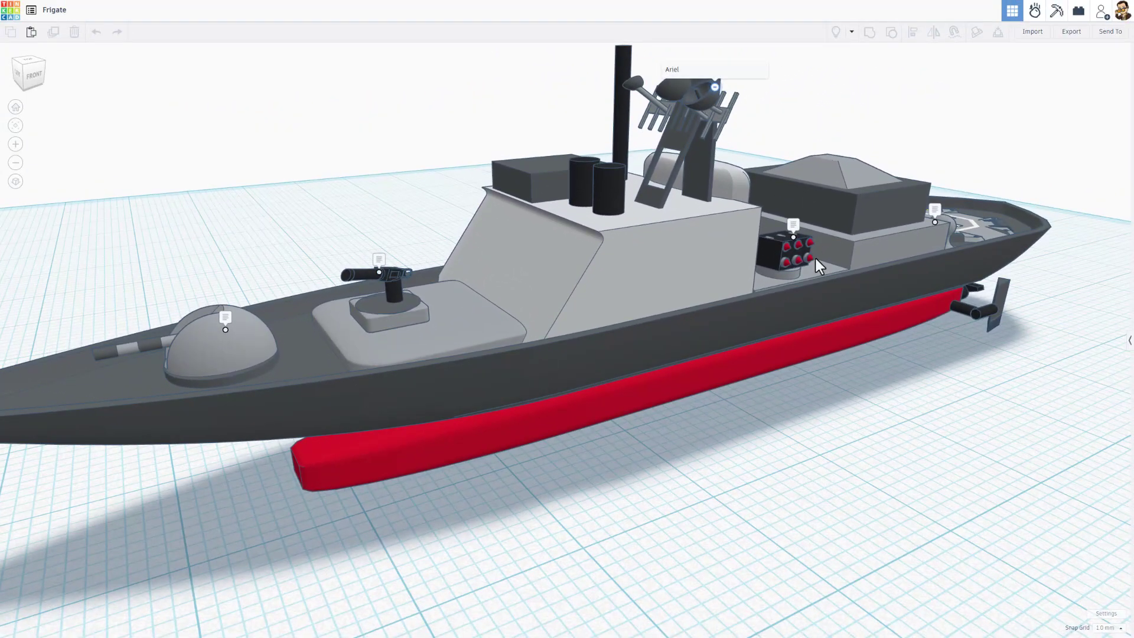
left_click(793, 224)
scroll(649, 451, "down", 3)
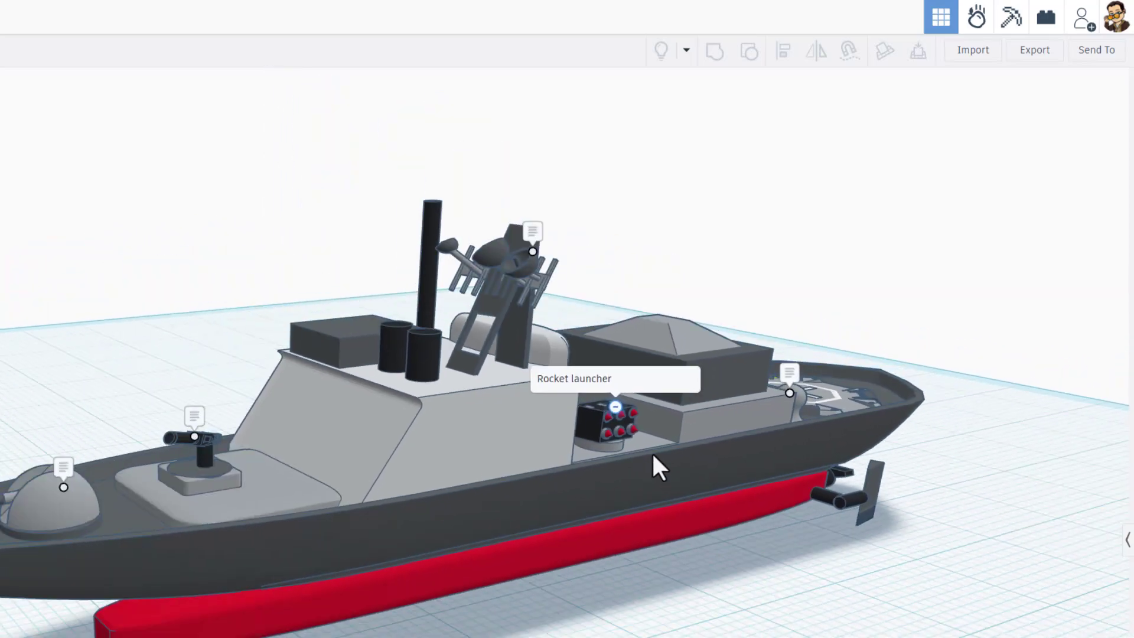
right_click_drag(982, 436, 930, 473)
scroll(956, 413, "up", 3)
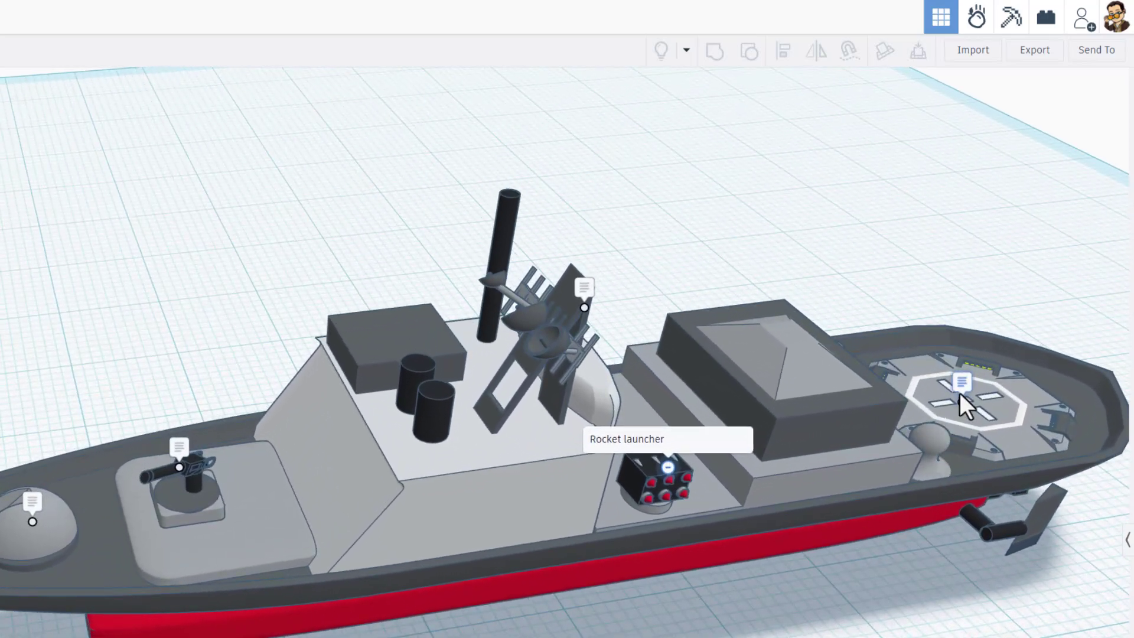
left_click(961, 384)
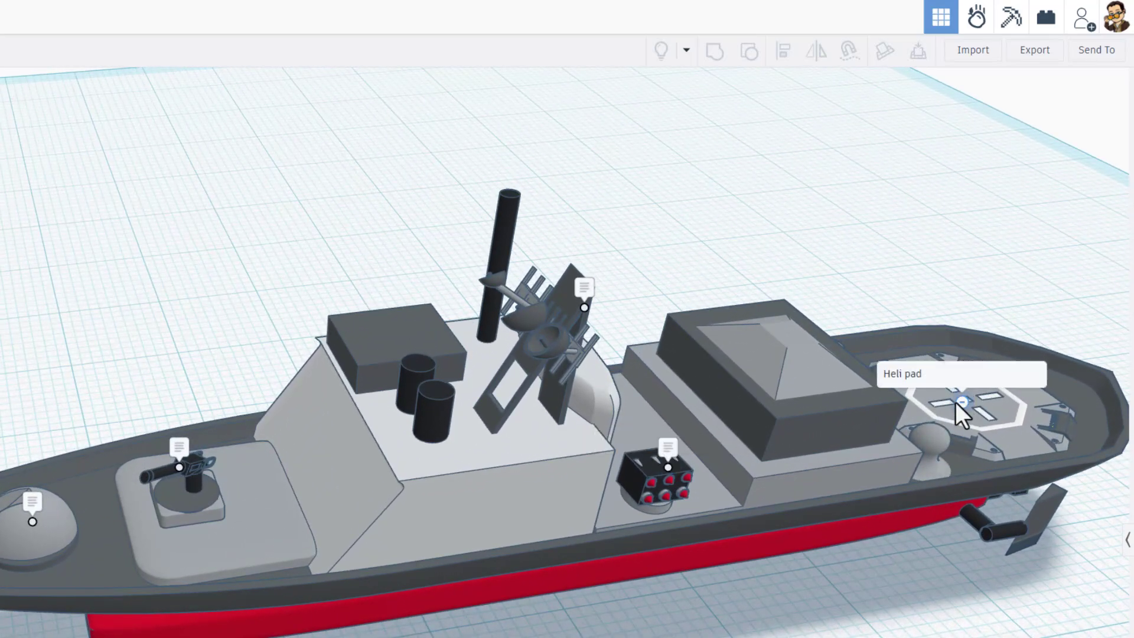
scroll(532, 540, "down", 5)
right_click_drag(646, 539, 497, 558)
mouse_move(727, 347)
right_mouse_down()
mouse_move(787, 332)
mouse_move(770, 317)
mouse_move(777, 332)
mouse_move(736, 340)
right_mouse_up()
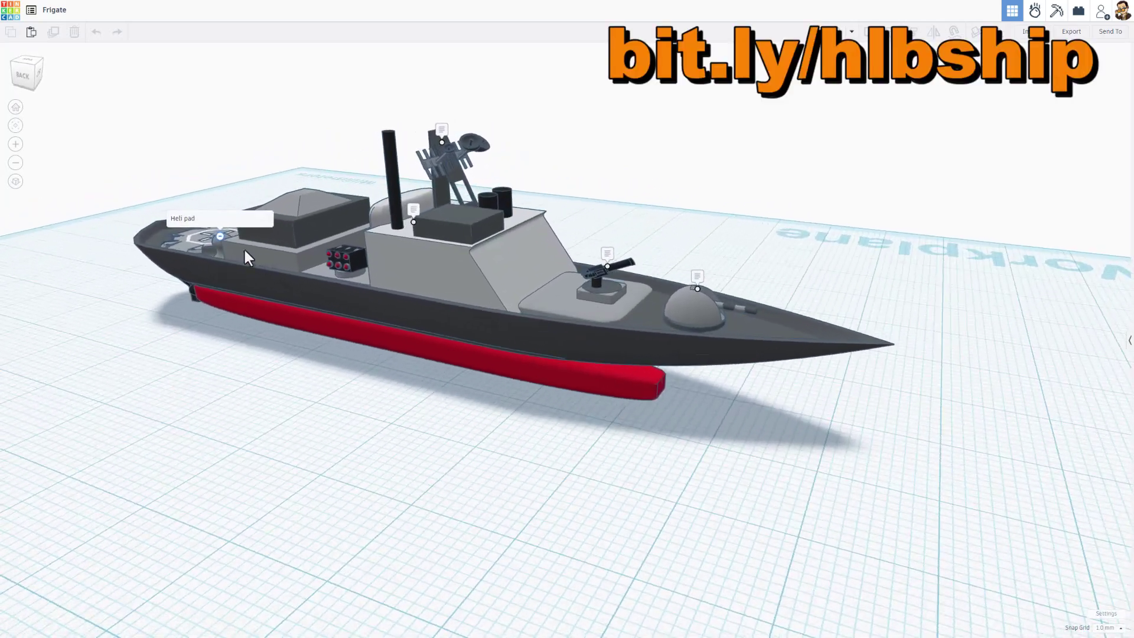